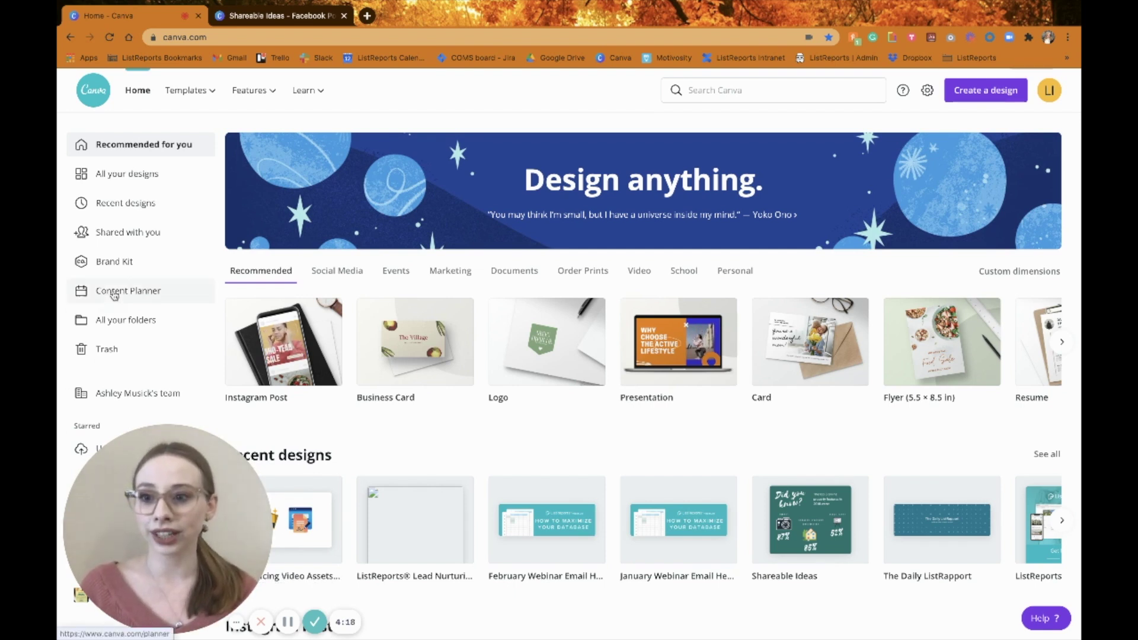
- Start a January 29 post in the Content Planner and pick the Shareable Ideas design from recent designs
{"action": "left_click", "coordinate": [184, 292]}
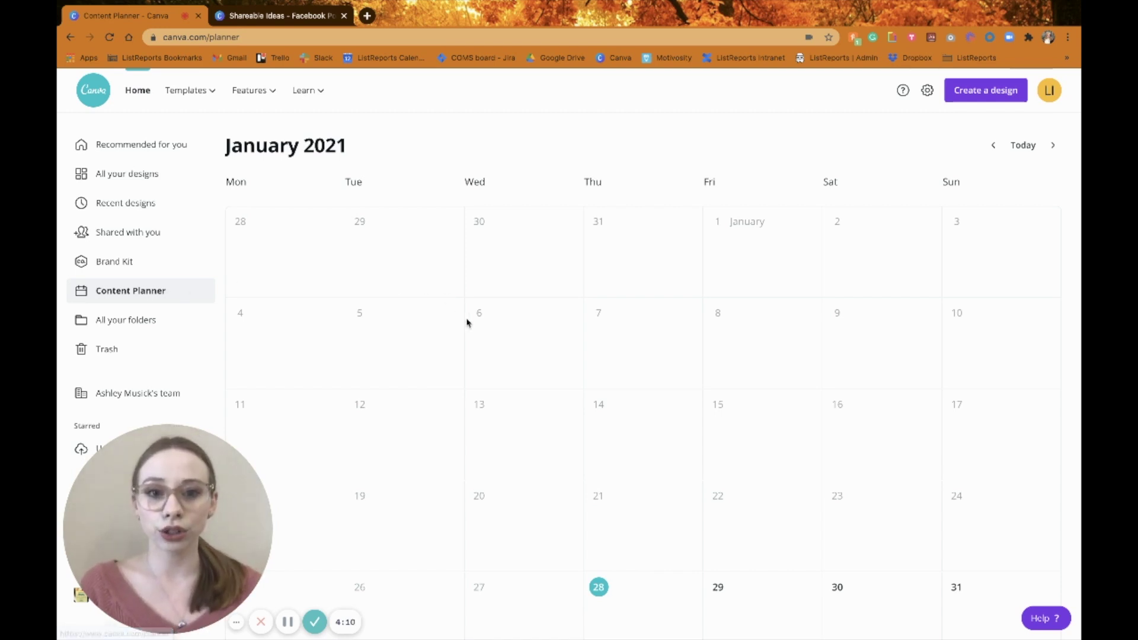
{"action": "scroll", "coordinate": [467, 323], "scroll_direction": "down", "scroll_amount": 3}
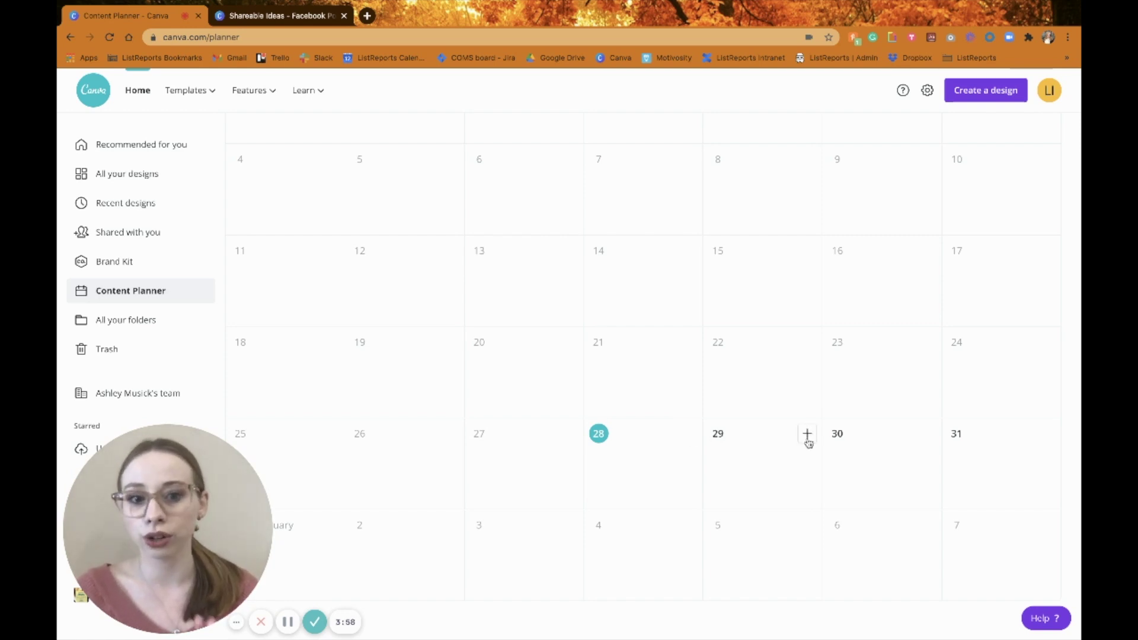
{"action": "left_click", "coordinate": [807, 435]}
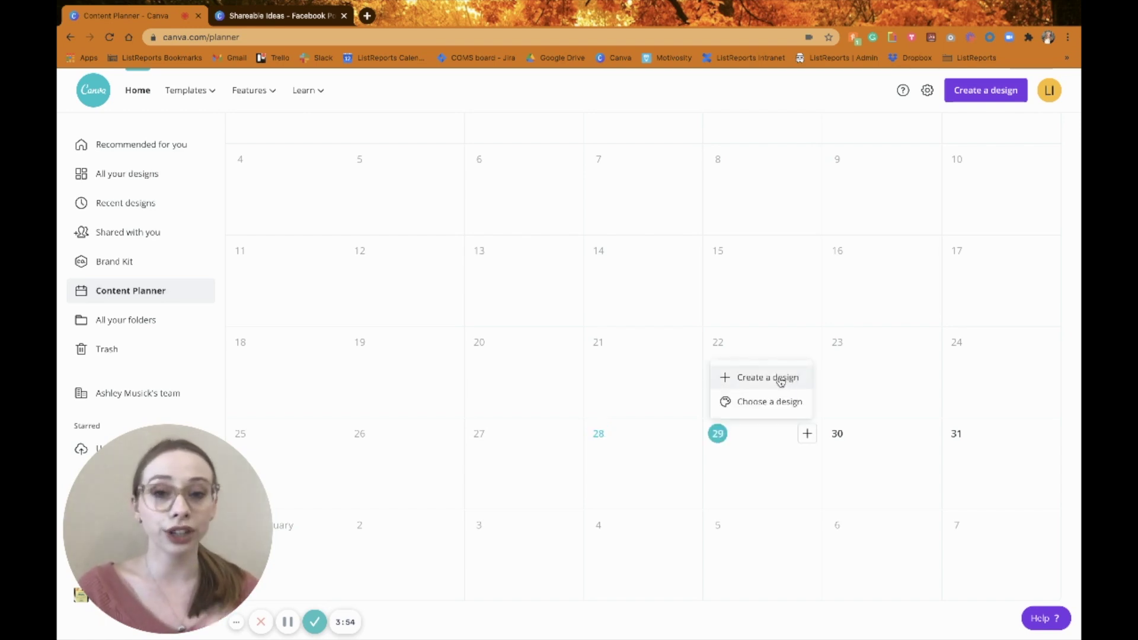
{"action": "left_click", "coordinate": [776, 402]}
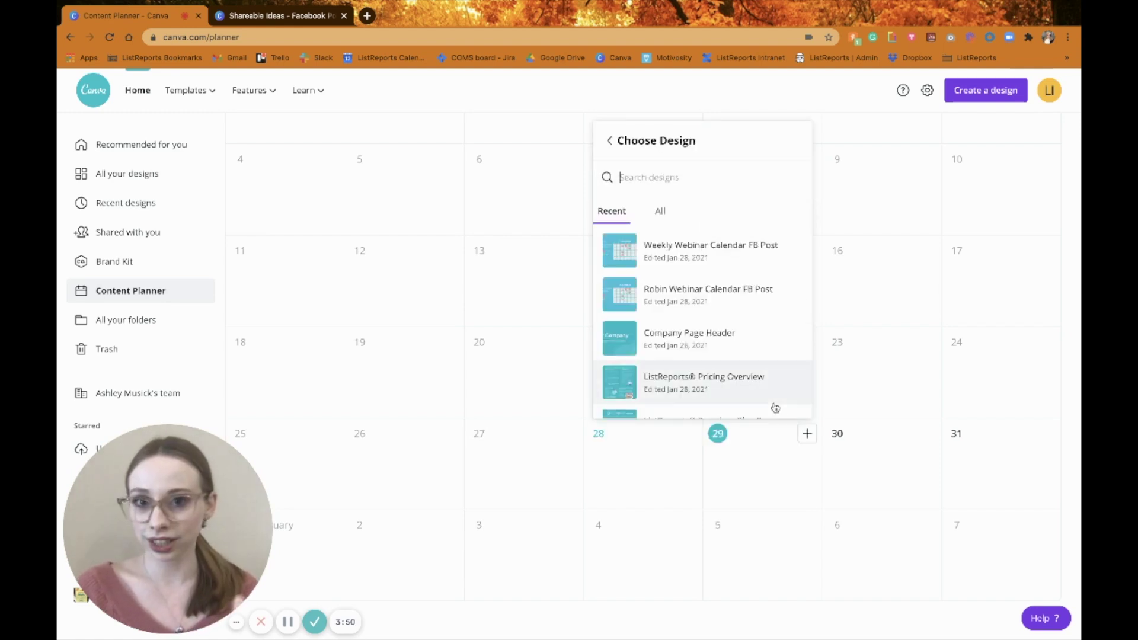
{"action": "scroll", "coordinate": [746, 306], "scroll_direction": "down", "scroll_amount": 3}
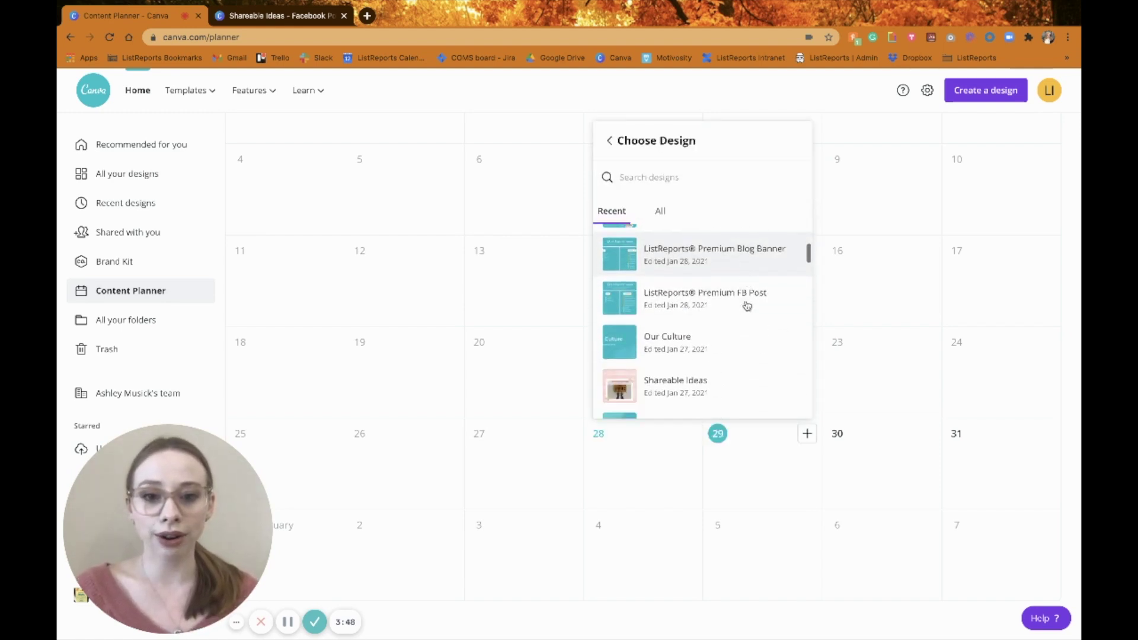
{"action": "scroll", "coordinate": [747, 306], "scroll_direction": "down", "scroll_amount": 2}
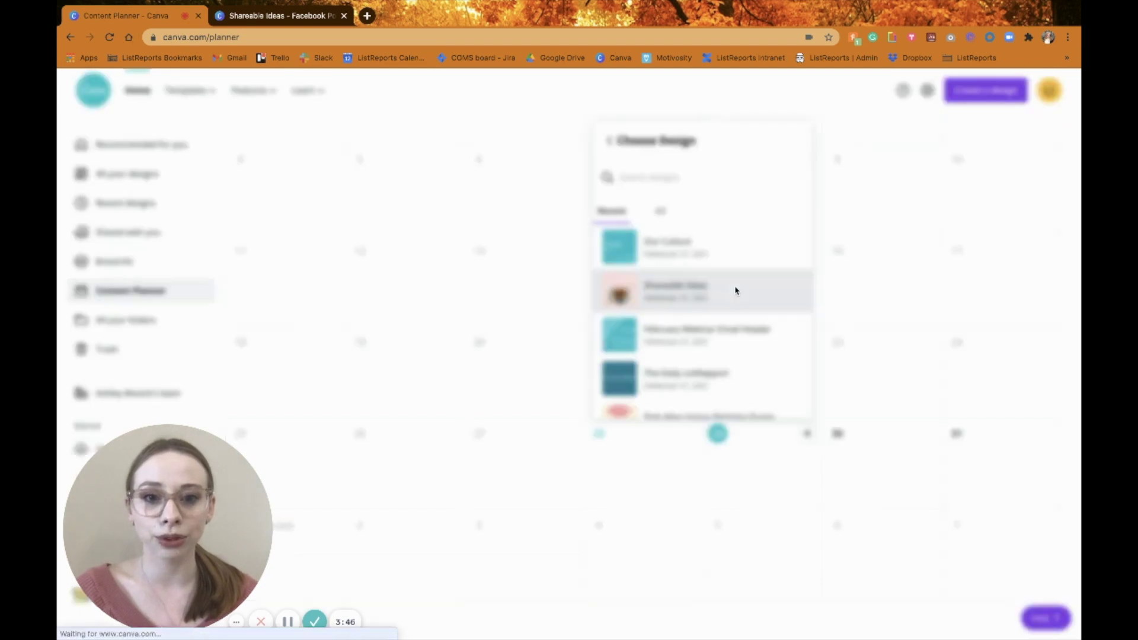
{"action": "left_click", "coordinate": [736, 291]}
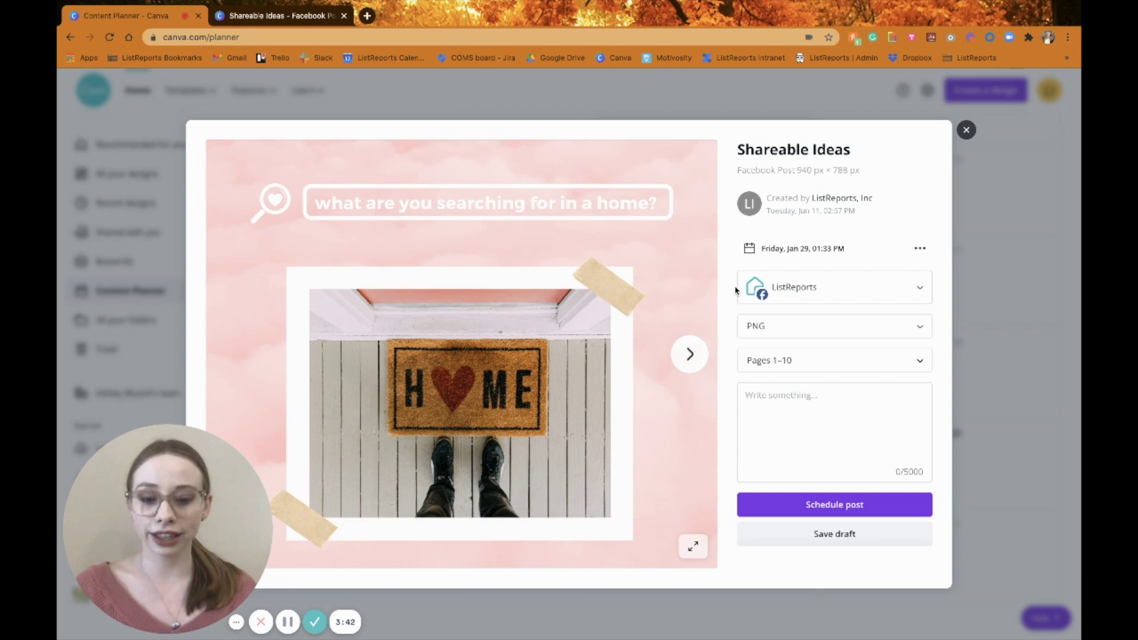
- Preview the next Shareable Ideas pages, then go back to the first page
{"action": "left_click", "coordinate": [688, 354]}
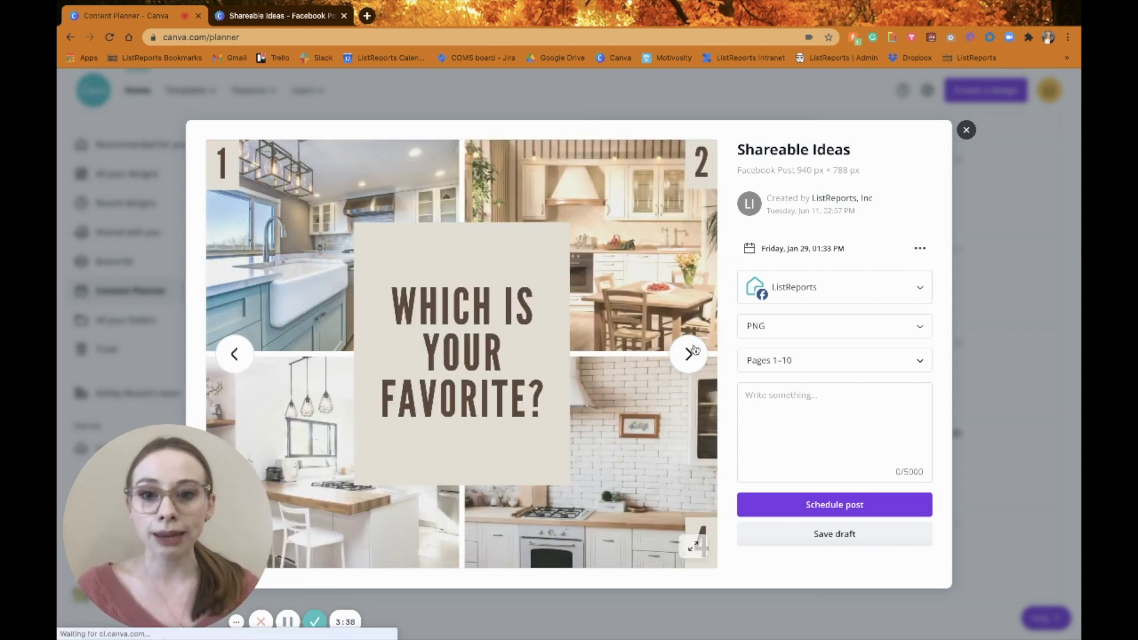
{"action": "left_click", "coordinate": [690, 352]}
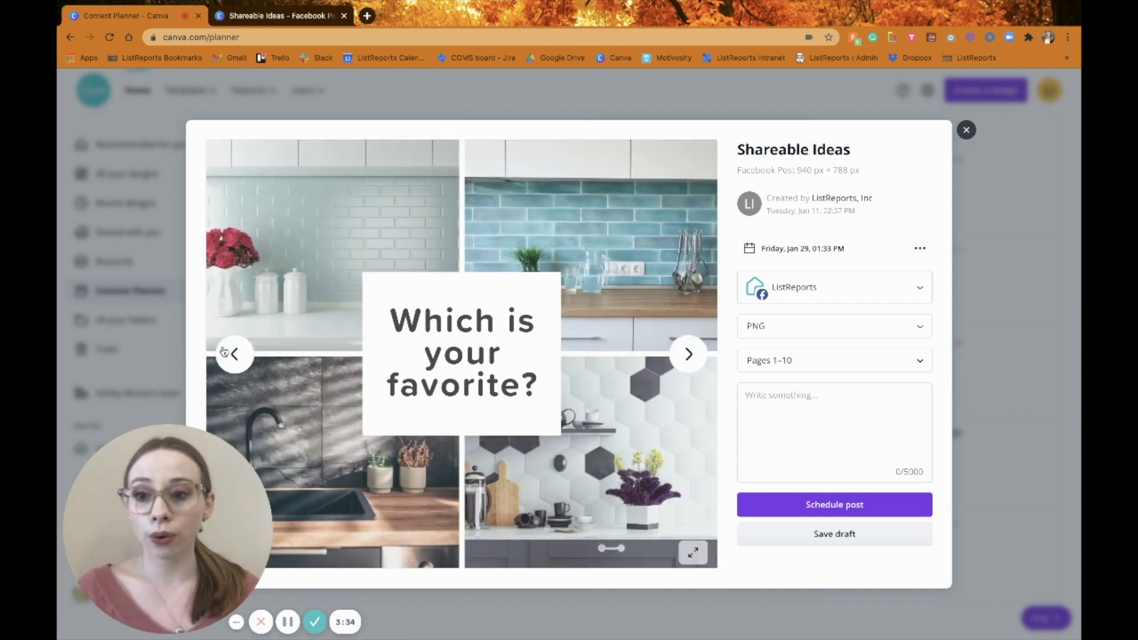
{"action": "left_click", "coordinate": [227, 353]}
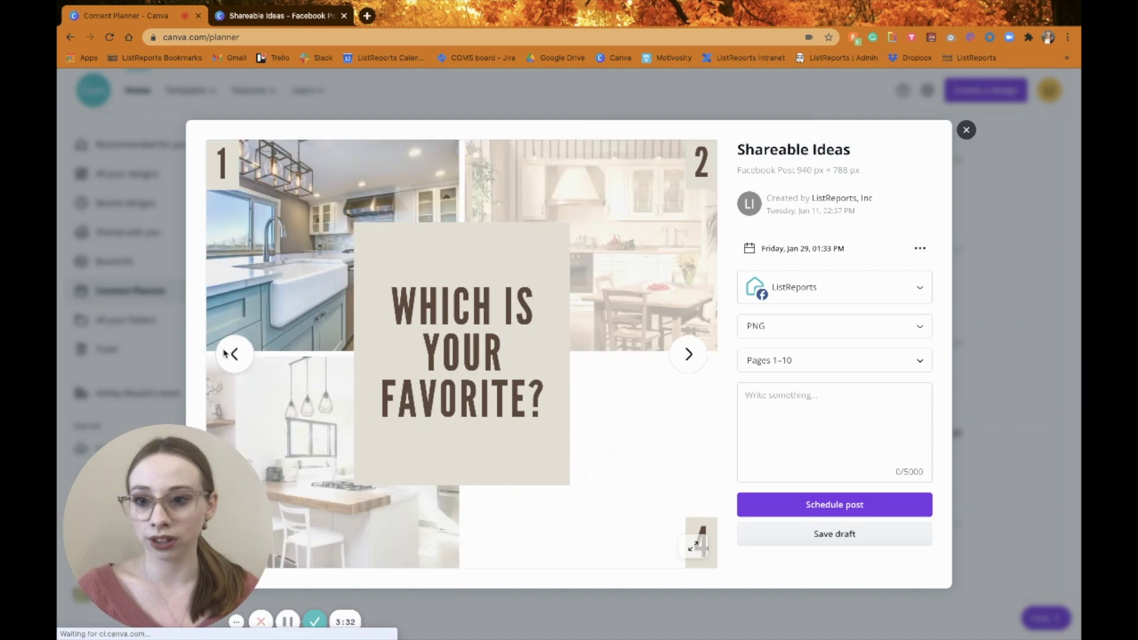
{"action": "left_click", "coordinate": [225, 354]}
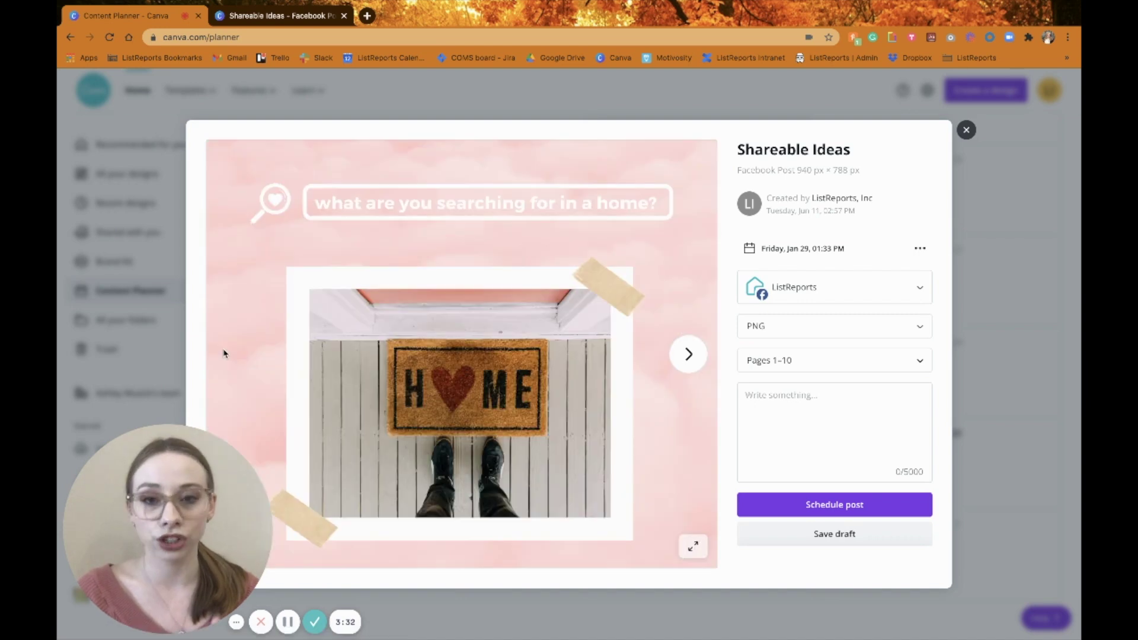
- Add a LinkedIn company page as another platform to schedule to
{"action": "left_click", "coordinate": [818, 292]}
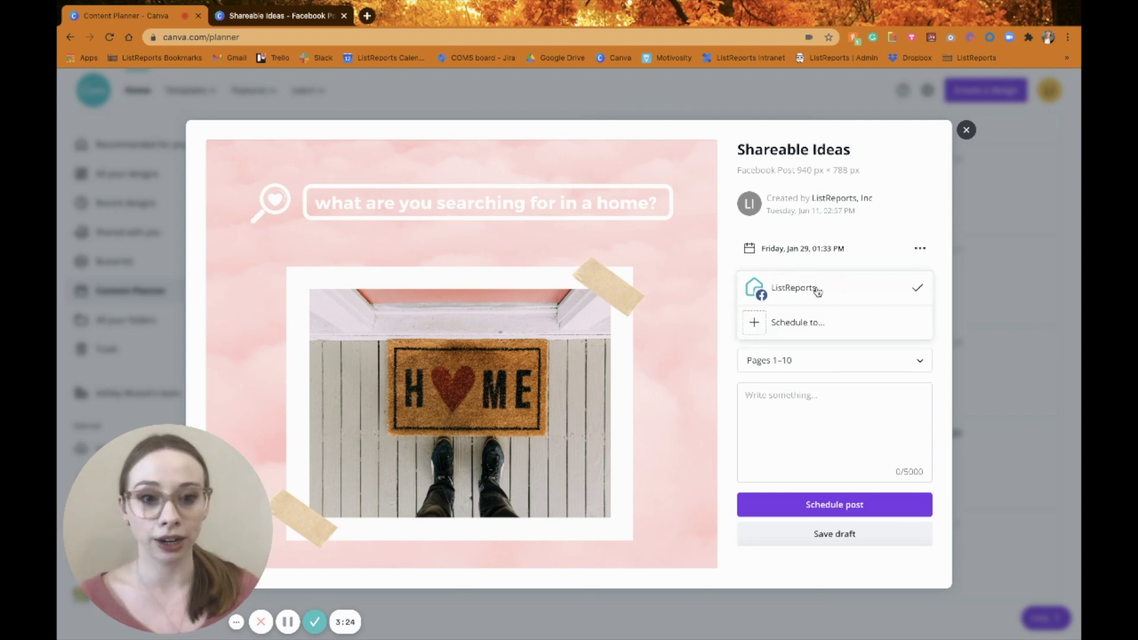
{"action": "left_click", "coordinate": [812, 324]}
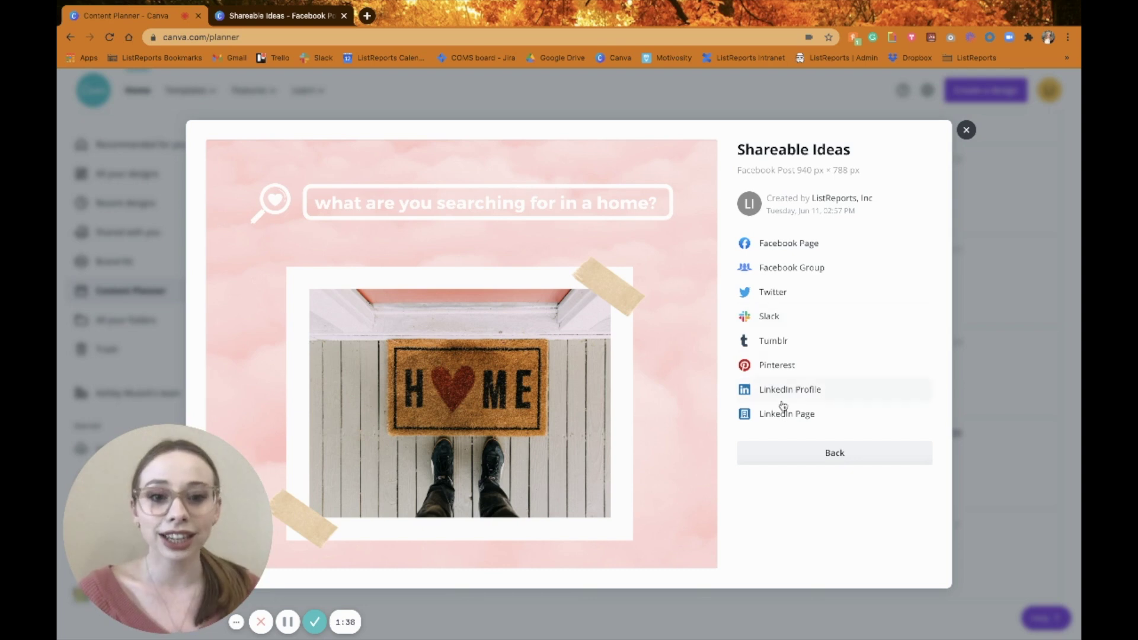
{"action": "left_click", "coordinate": [783, 414]}
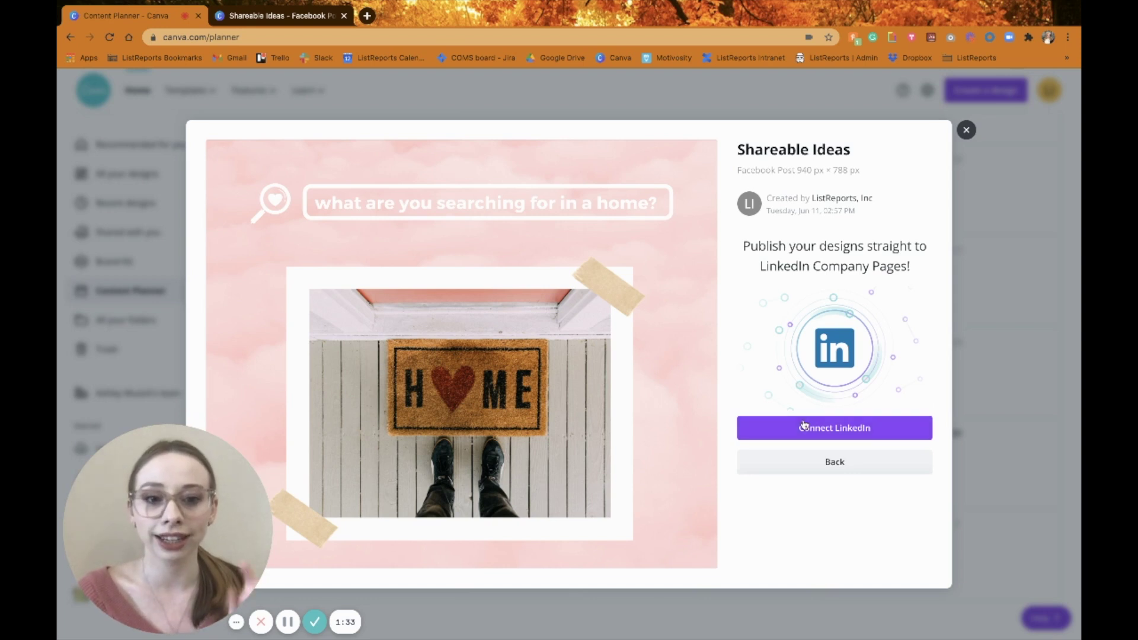
- Connect and authorize LinkedIn for Canva, then select the ListReports company page
{"action": "left_click", "coordinate": [804, 425]}
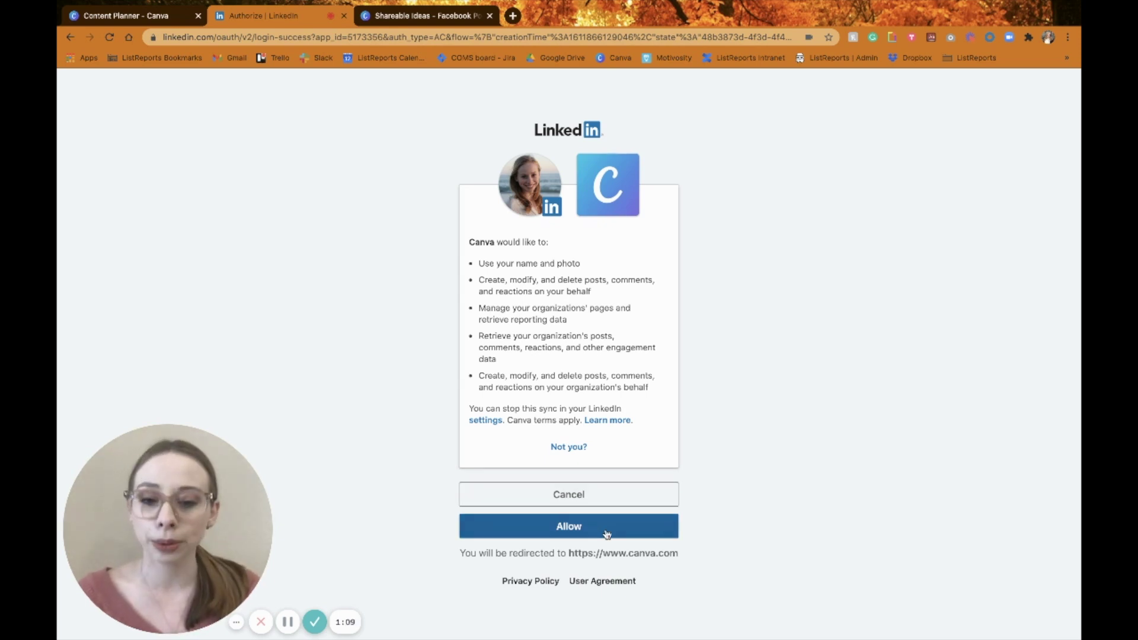
{"action": "left_click", "coordinate": [620, 516]}
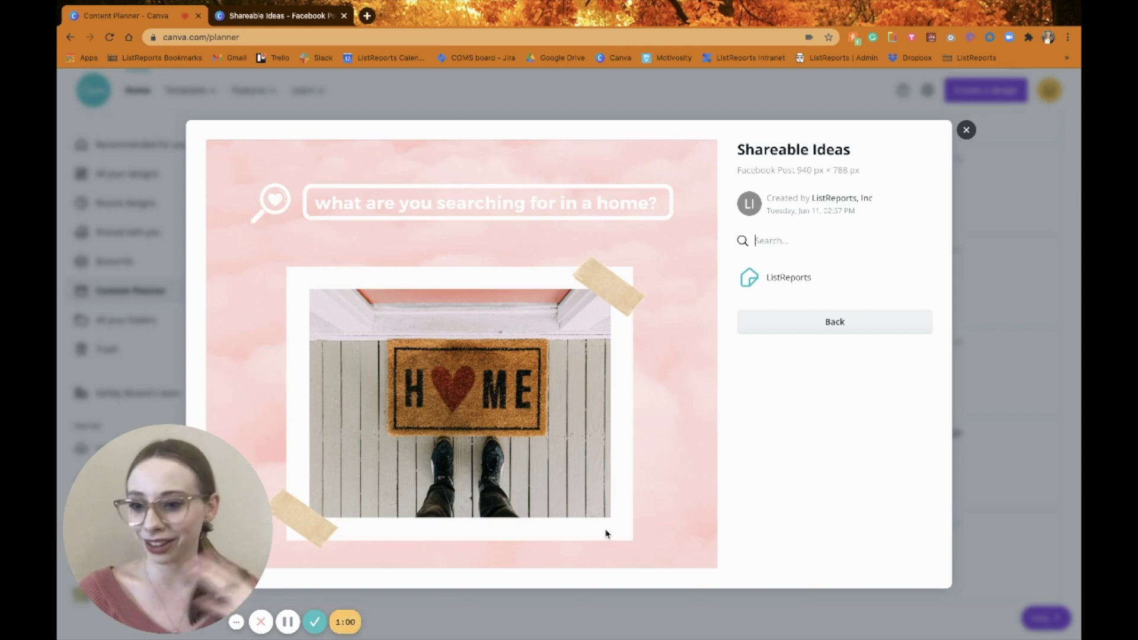
{"action": "left_click", "coordinate": [787, 283]}
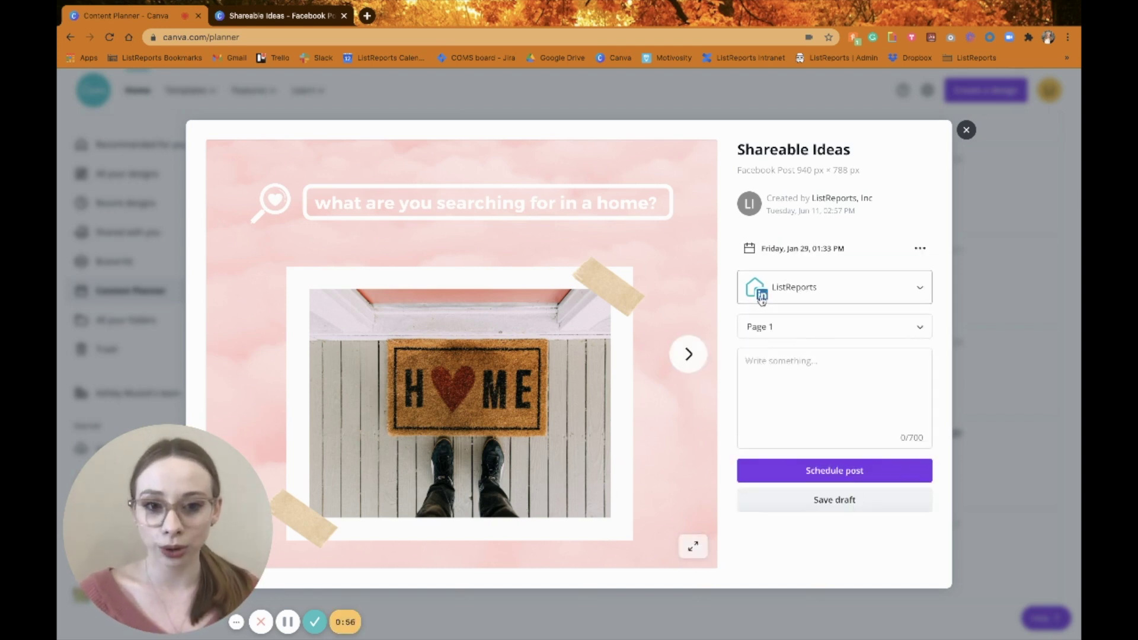
- Try posting Page 2 of the design, then switch the posted page back to Page 1
{"action": "left_click", "coordinate": [790, 330]}
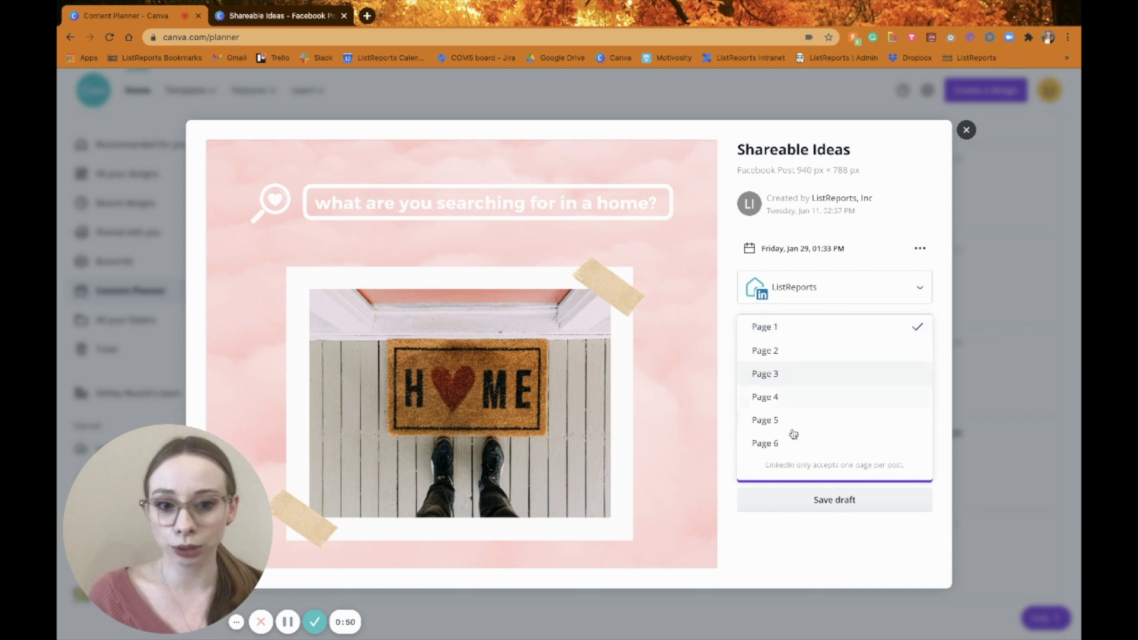
{"action": "scroll", "coordinate": [792, 432], "scroll_direction": "down", "scroll_amount": 1}
{"action": "left_click", "coordinate": [809, 346]}
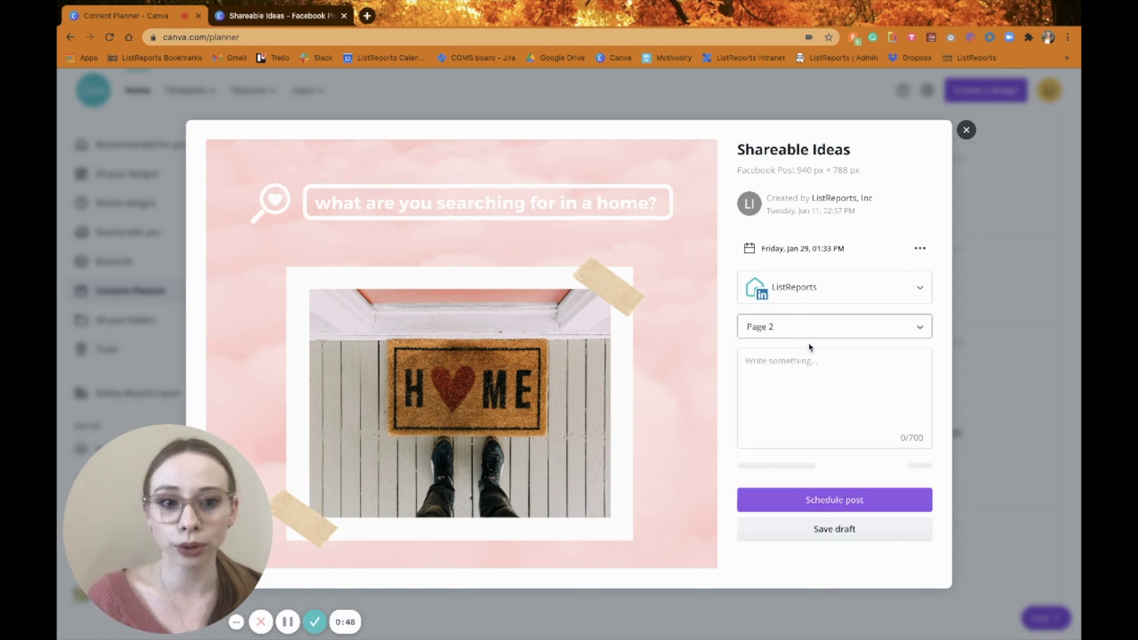
{"action": "left_click", "coordinate": [805, 330]}
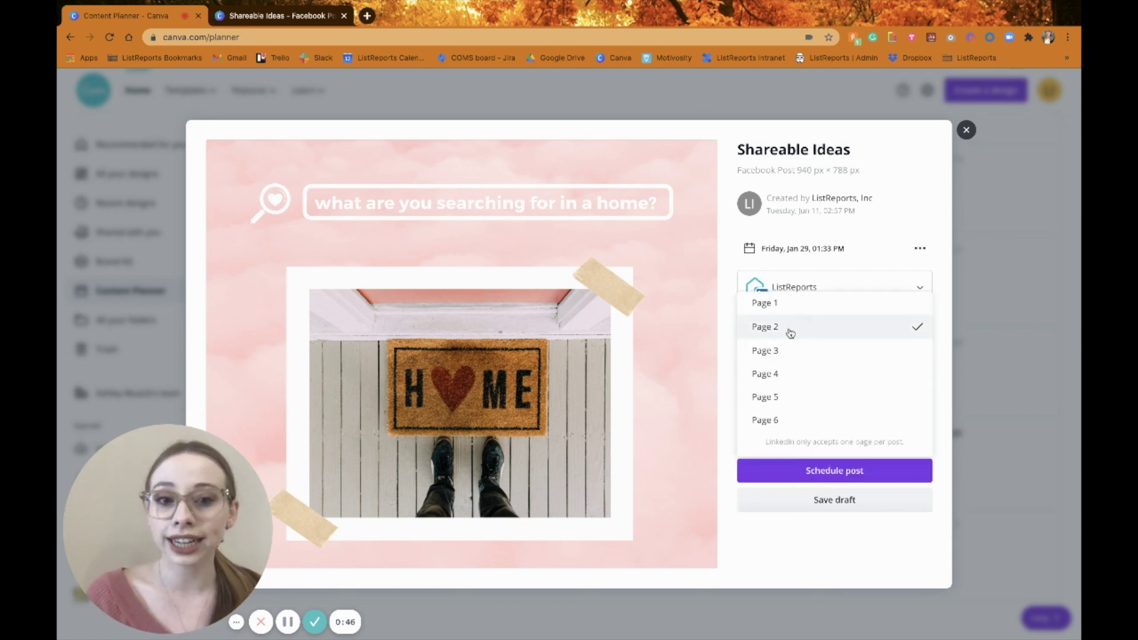
{"action": "left_click", "coordinate": [779, 304]}
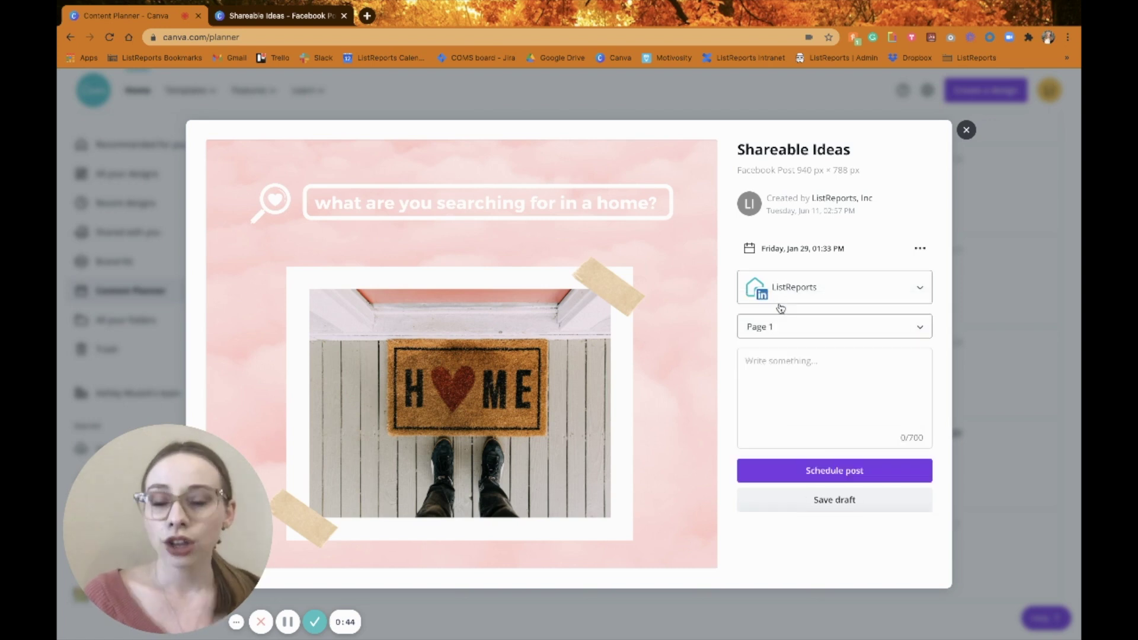
- Post to the ListReports Facebook account as PNG, with pages 1 and 2 selected
{"action": "left_click", "coordinate": [773, 281]}
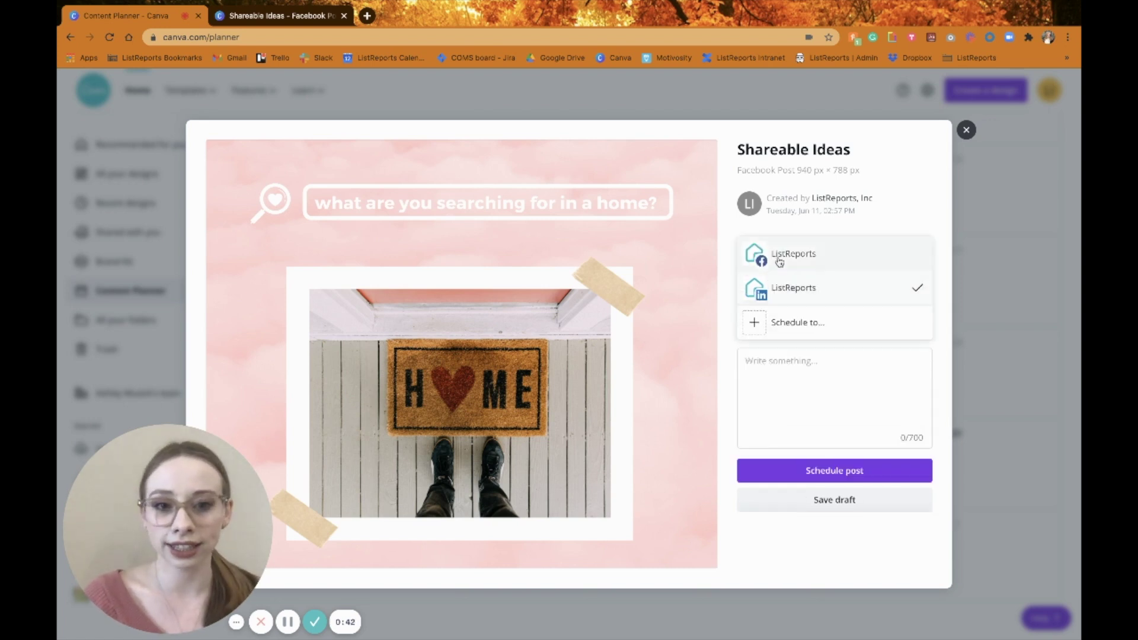
{"action": "left_click", "coordinate": [780, 261]}
{"action": "left_click", "coordinate": [772, 333]}
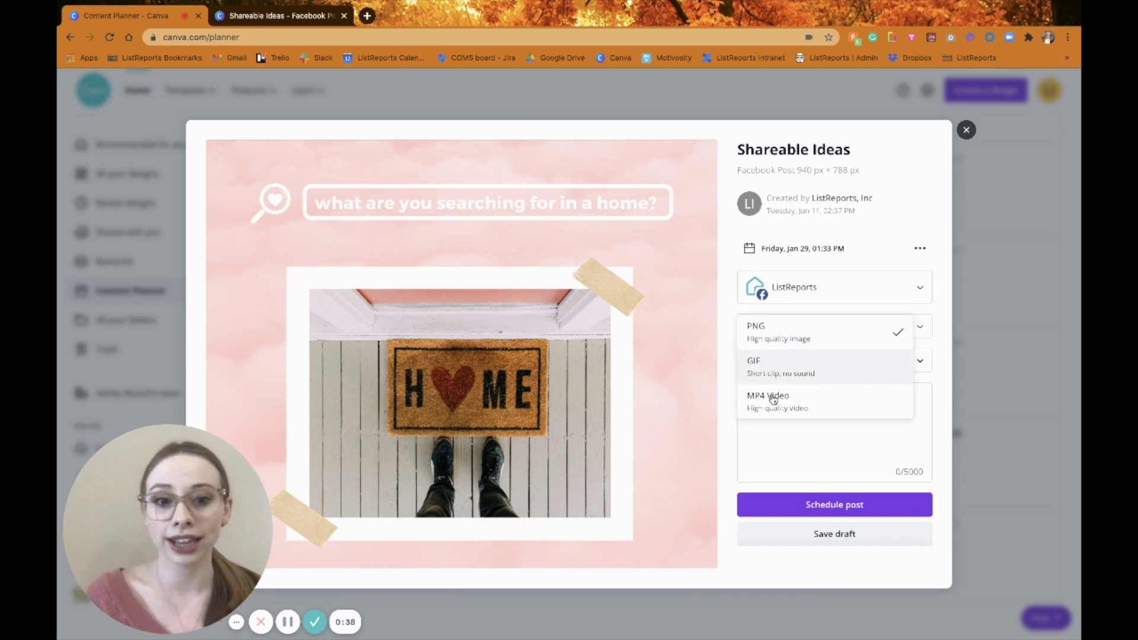
{"action": "left_click", "coordinate": [778, 333]}
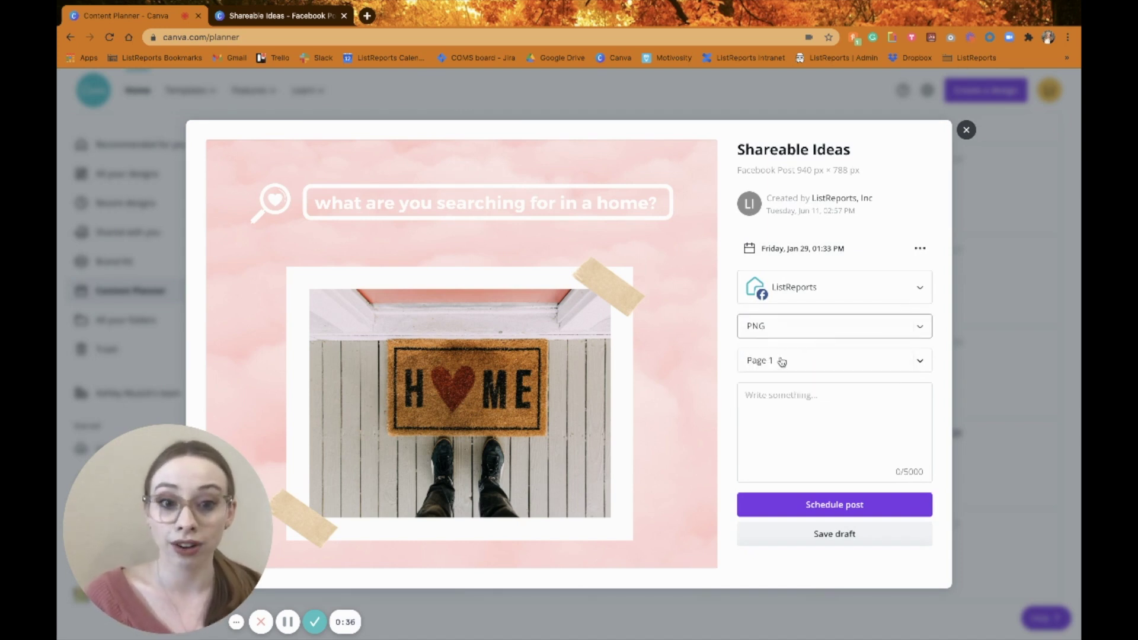
{"action": "left_click", "coordinate": [781, 362]}
{"action": "left_click", "coordinate": [787, 416]}
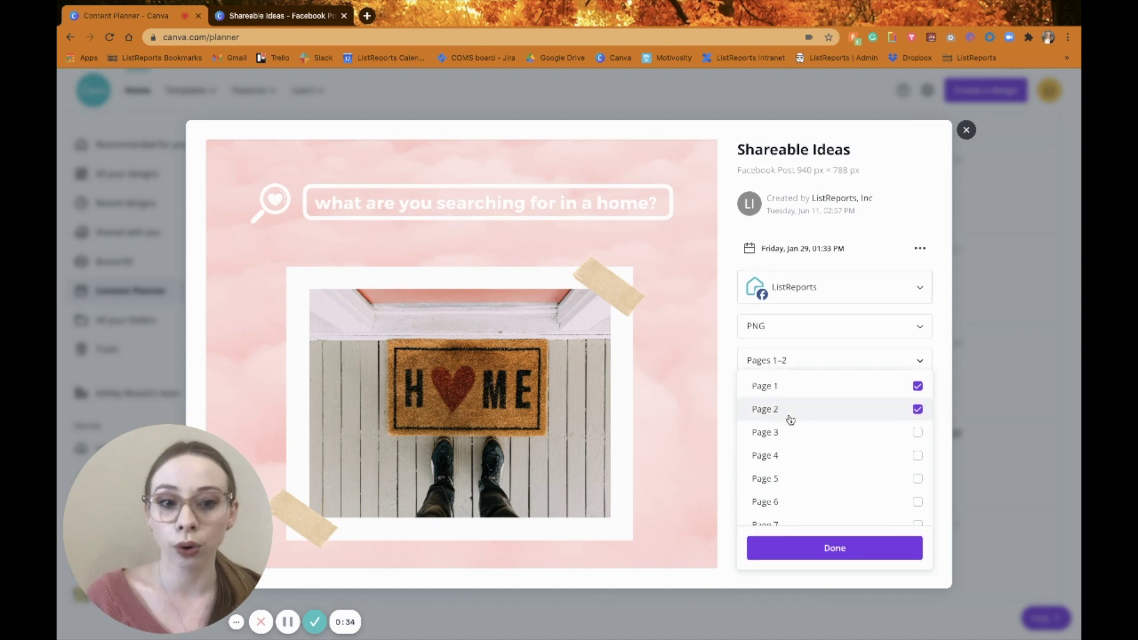
{"action": "left_click", "coordinate": [942, 330]}
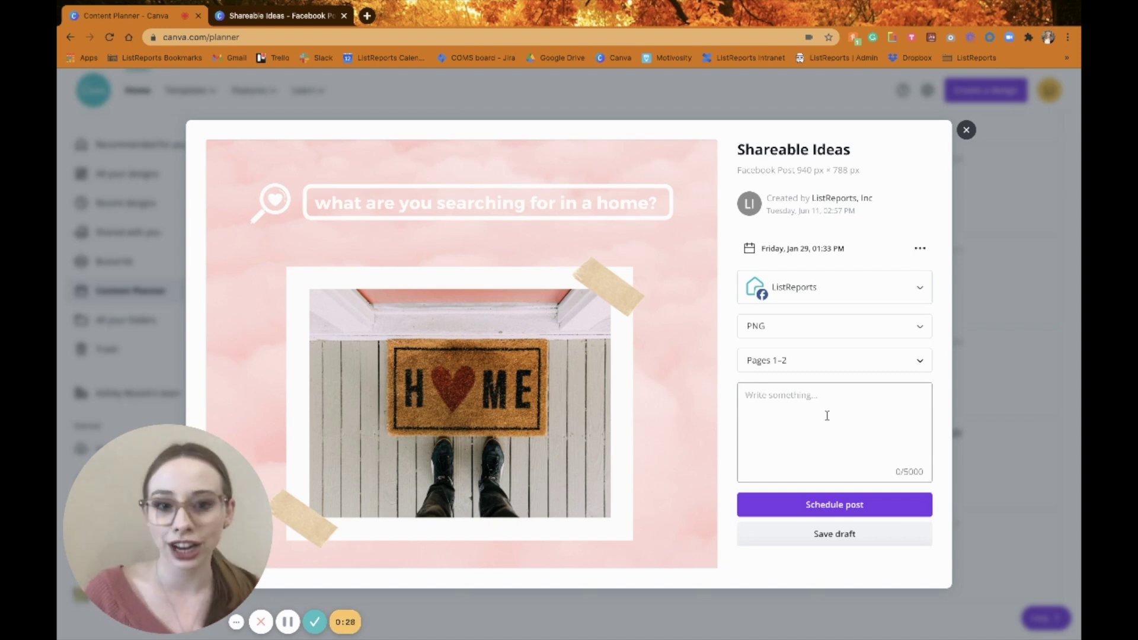
- Caption the post 'What are you searching for in a home?' and schedule it
{"action": "left_click", "coordinate": [826, 416]}
{"action": "type", "text": "What are you searching for in a home?"}
{"action": "left_click", "coordinate": [837, 505]}
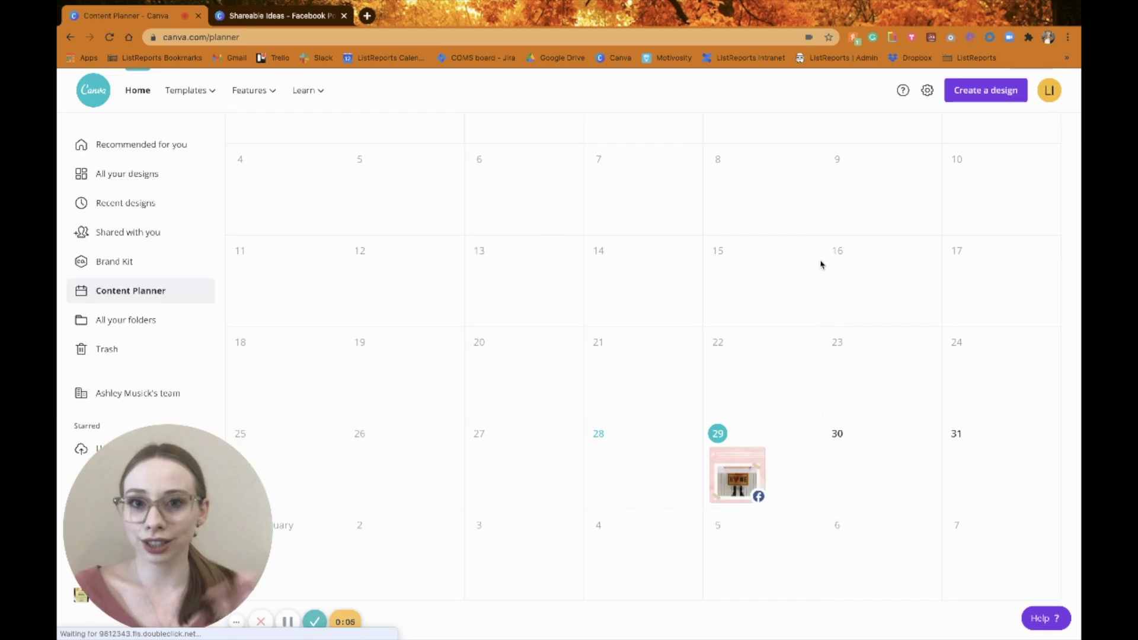
- Go to the Facebook tab showing the Agentpreneurs of ListReports group
{"action": "mouse_move", "coordinate": [759, 468]}
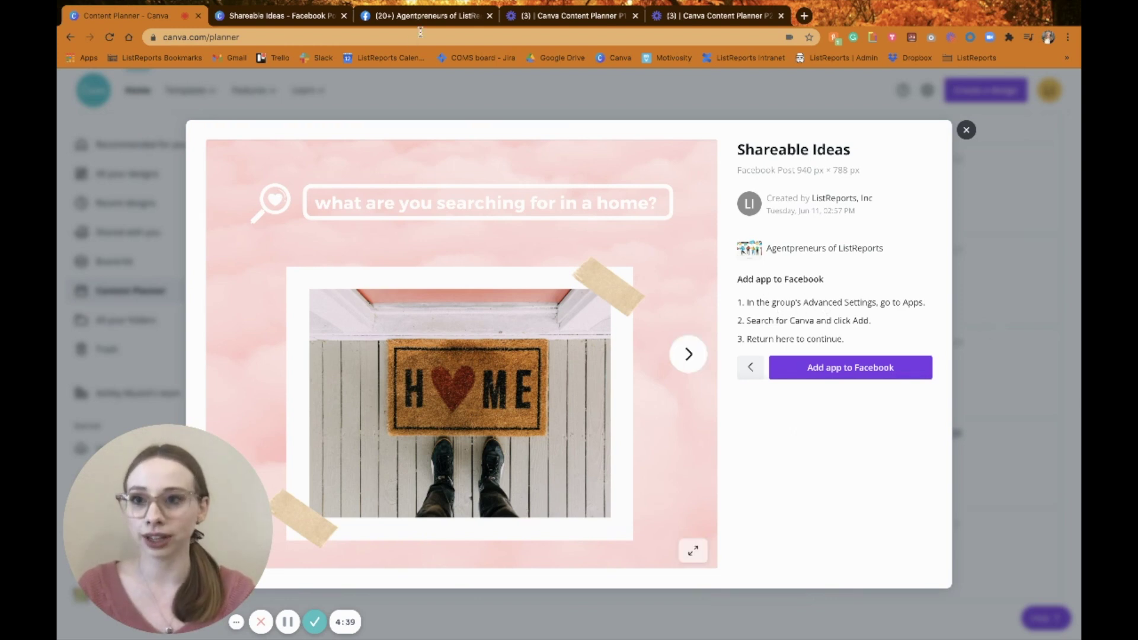
{"action": "left_click", "coordinate": [440, 16]}
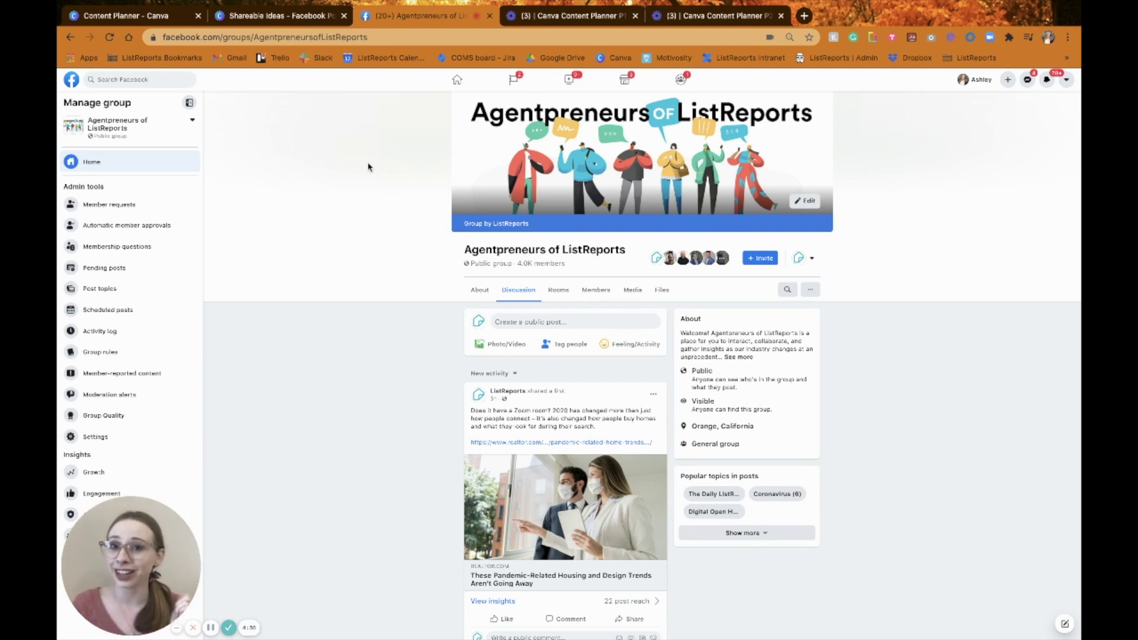
- Add the Canva app to the group through its Settings > Apps, searching 'can'
{"action": "left_click", "coordinate": [129, 438]}
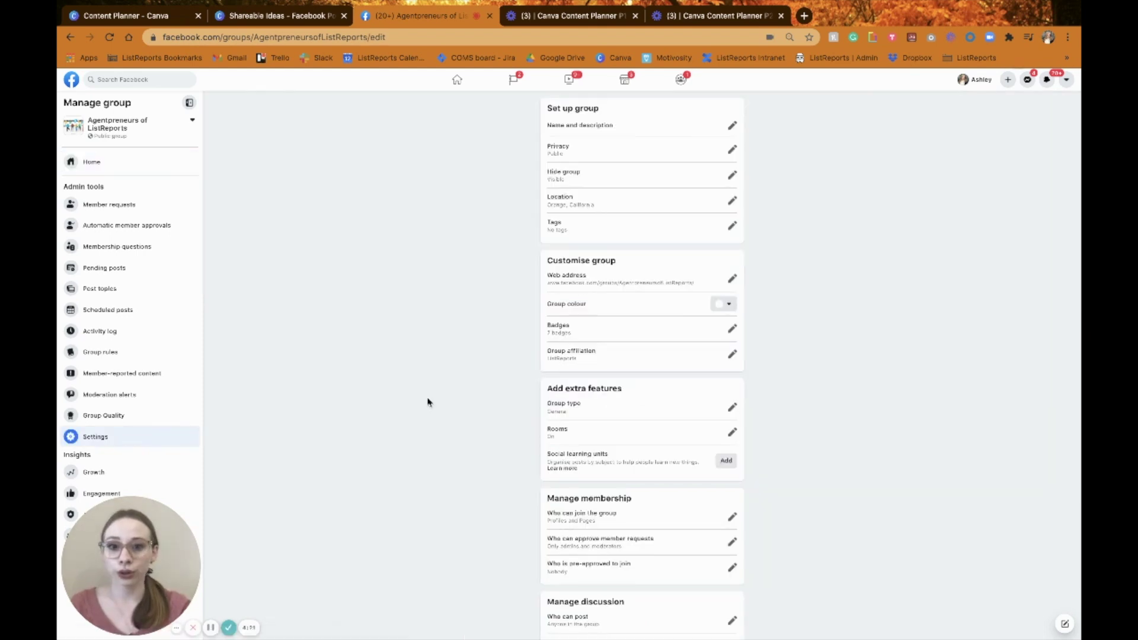
{"action": "scroll", "coordinate": [426, 399], "scroll_direction": "down", "scroll_amount": 3}
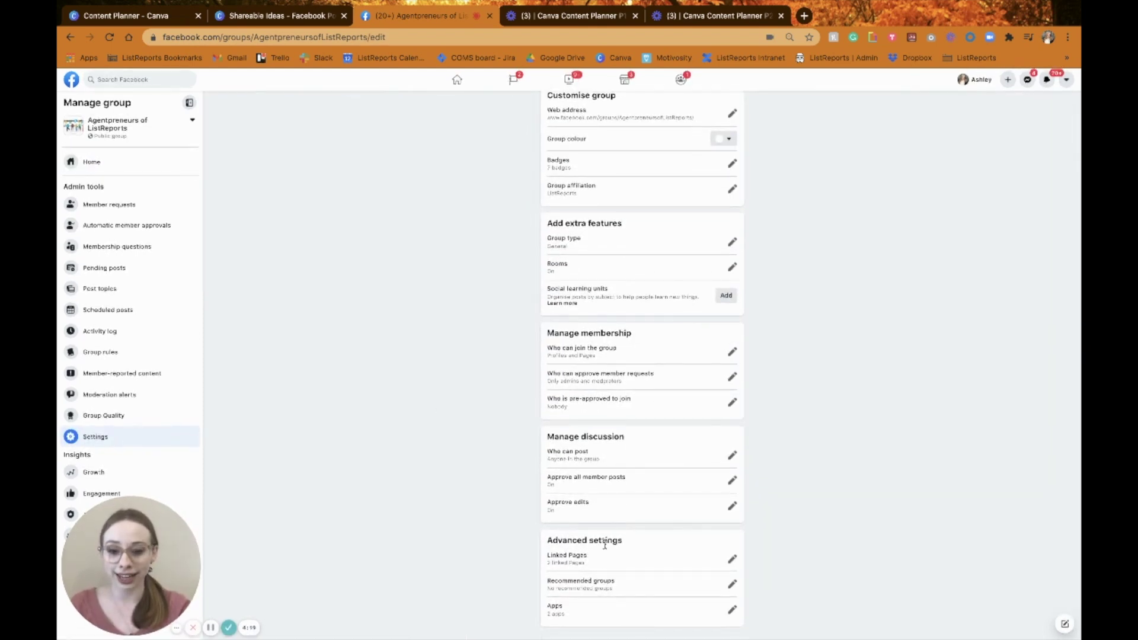
{"action": "left_click", "coordinate": [733, 610]}
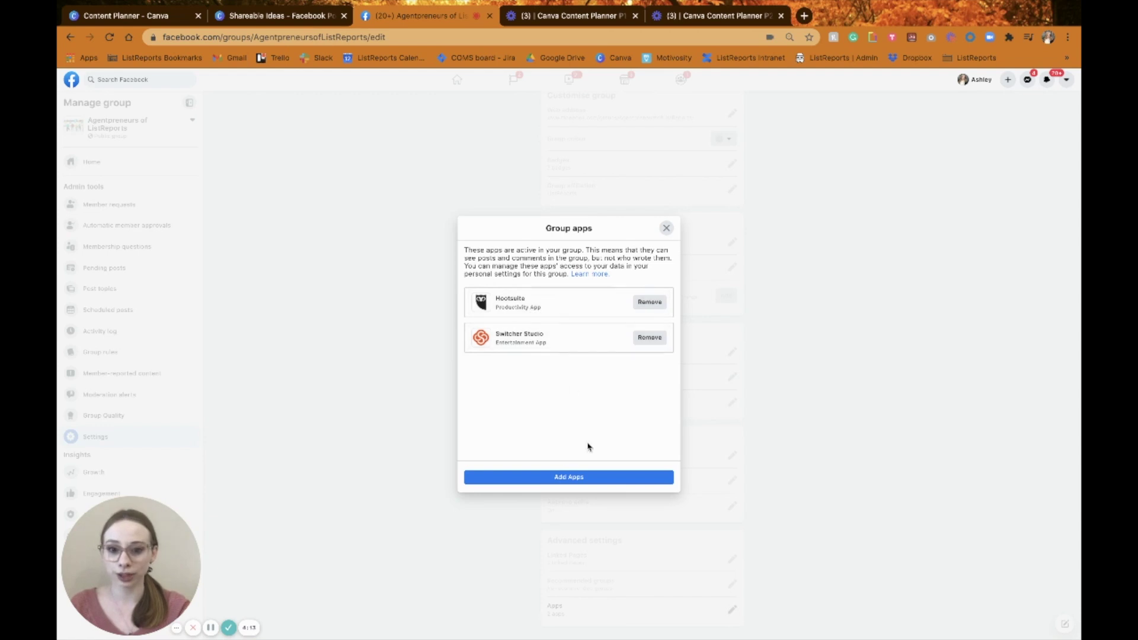
{"action": "left_click", "coordinate": [590, 478]}
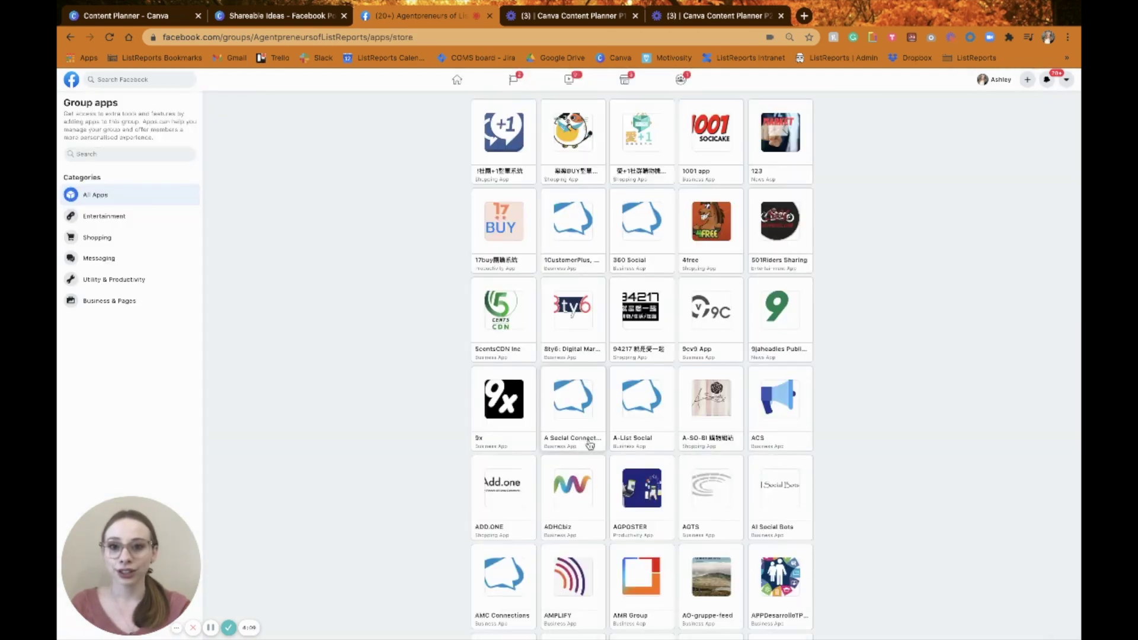
{"action": "left_click", "coordinate": [115, 153]}
{"action": "type", "text": "can"}
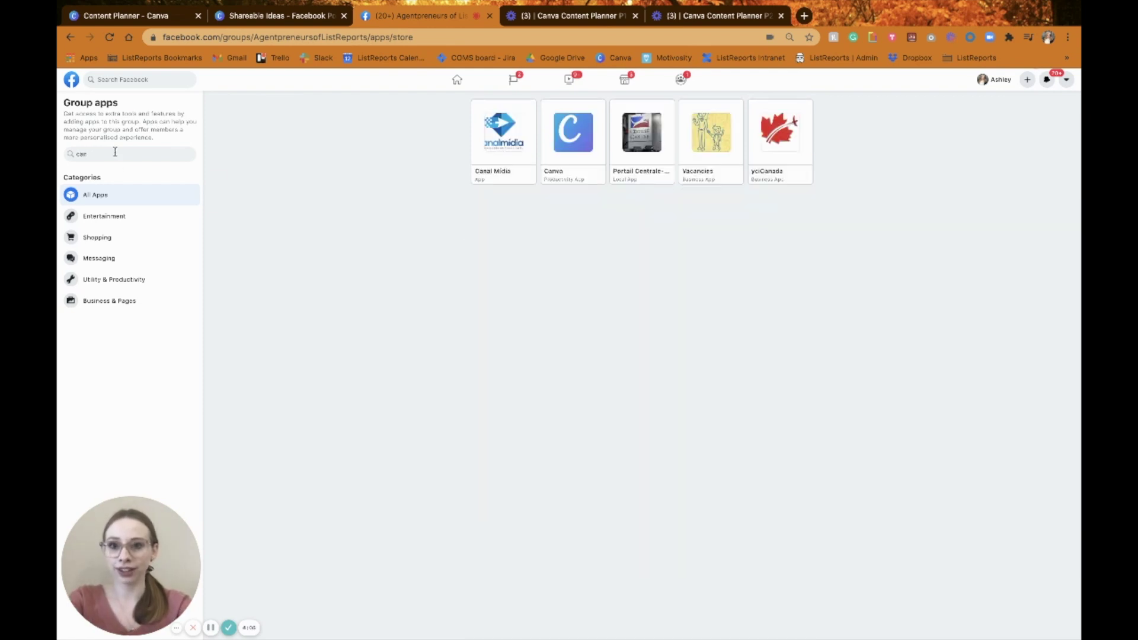
{"action": "left_click", "coordinate": [574, 161]}
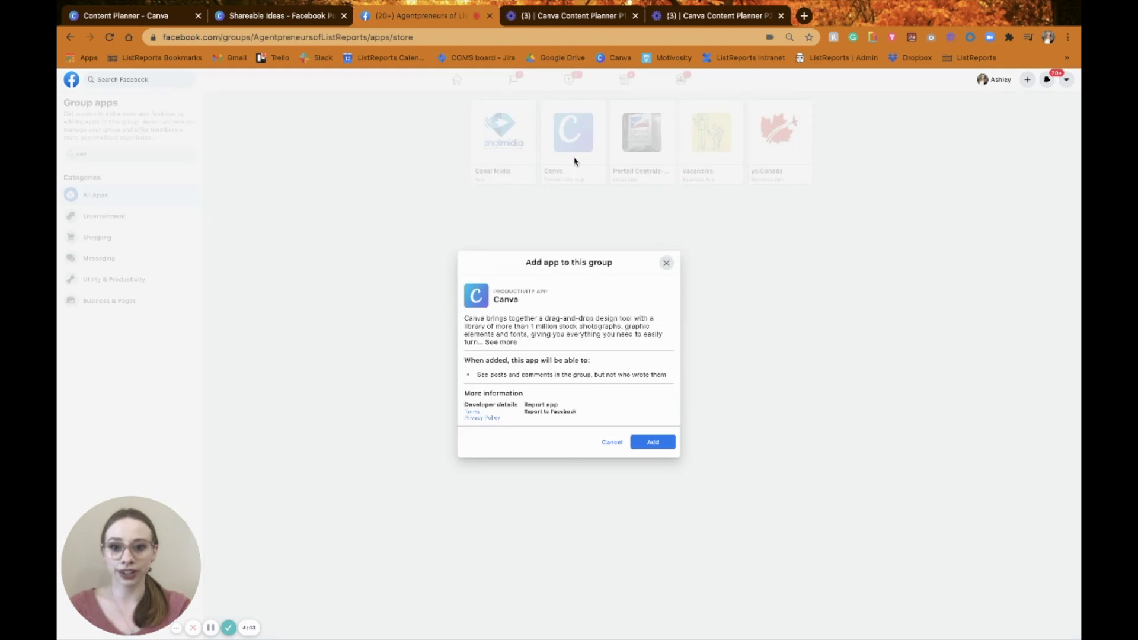
{"action": "left_click", "coordinate": [642, 445]}
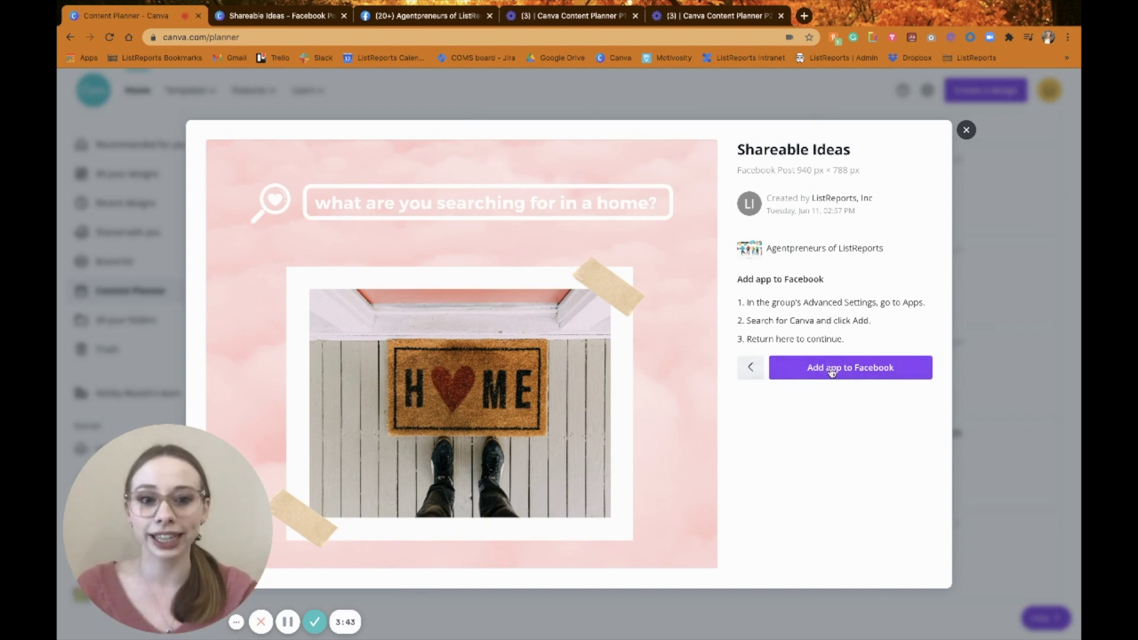
- Make the Agentpreneurs of ListReports Facebook group the post's destination
{"action": "left_click", "coordinate": [780, 368]}
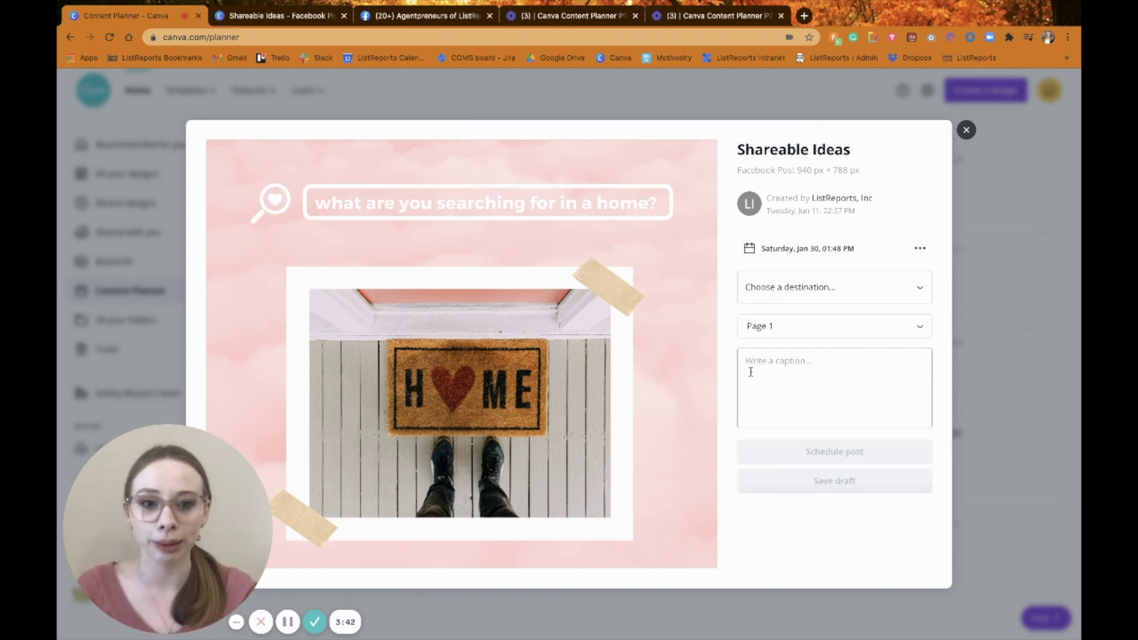
{"action": "left_click", "coordinate": [801, 302]}
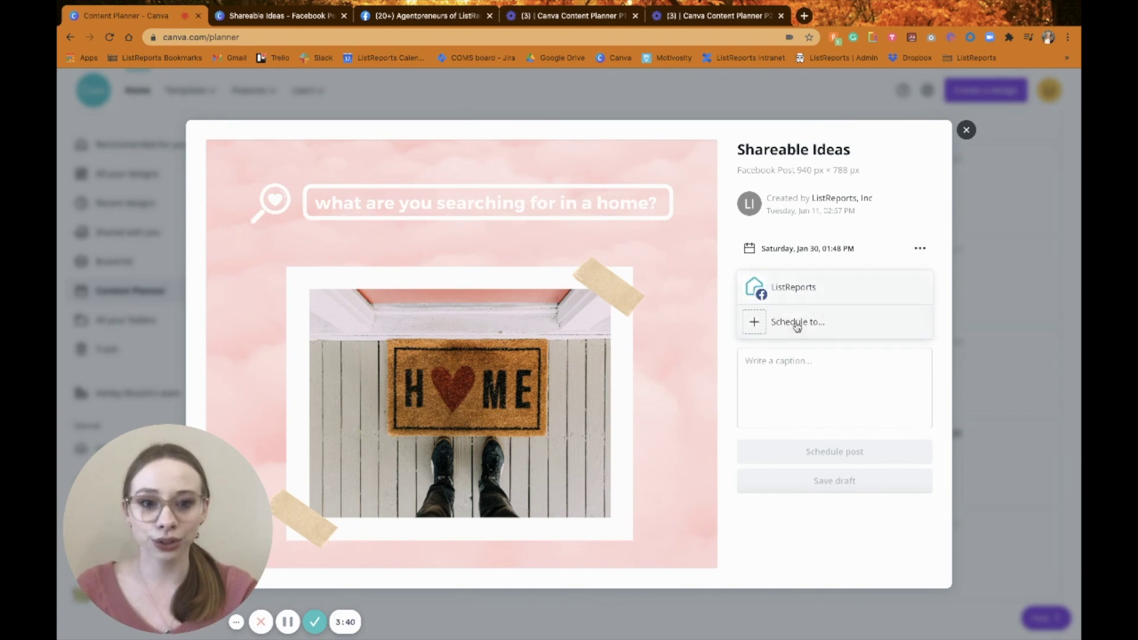
{"action": "left_click", "coordinate": [796, 325]}
{"action": "left_click", "coordinate": [794, 269]}
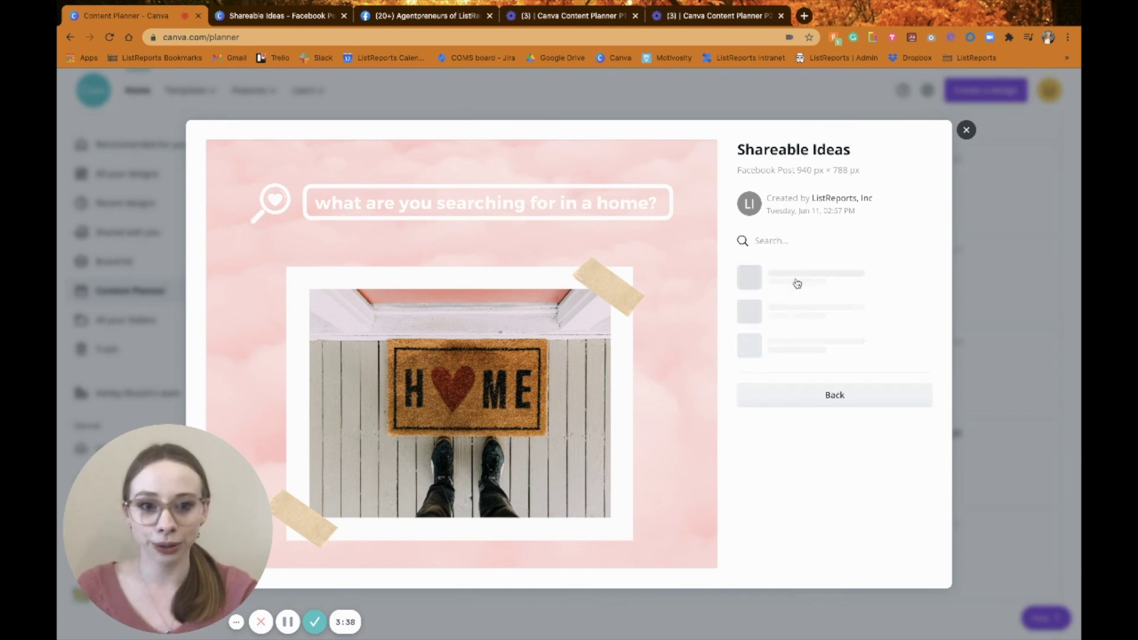
{"action": "left_click", "coordinate": [799, 280]}
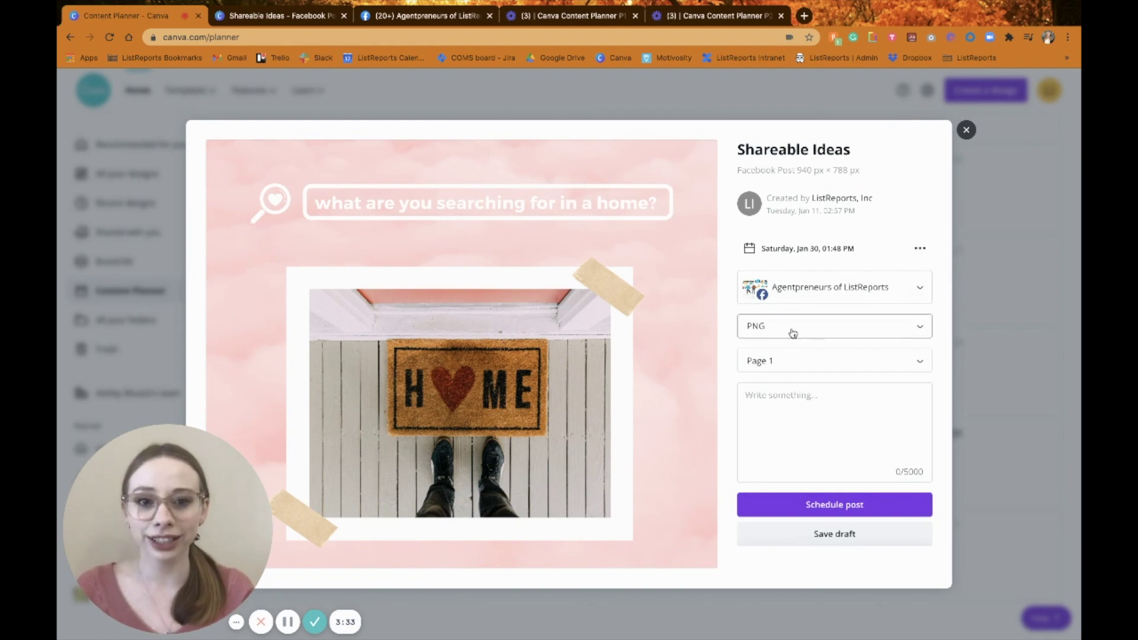
- Post only Page 2 of the design instead of Page 1
{"action": "left_click", "coordinate": [784, 362]}
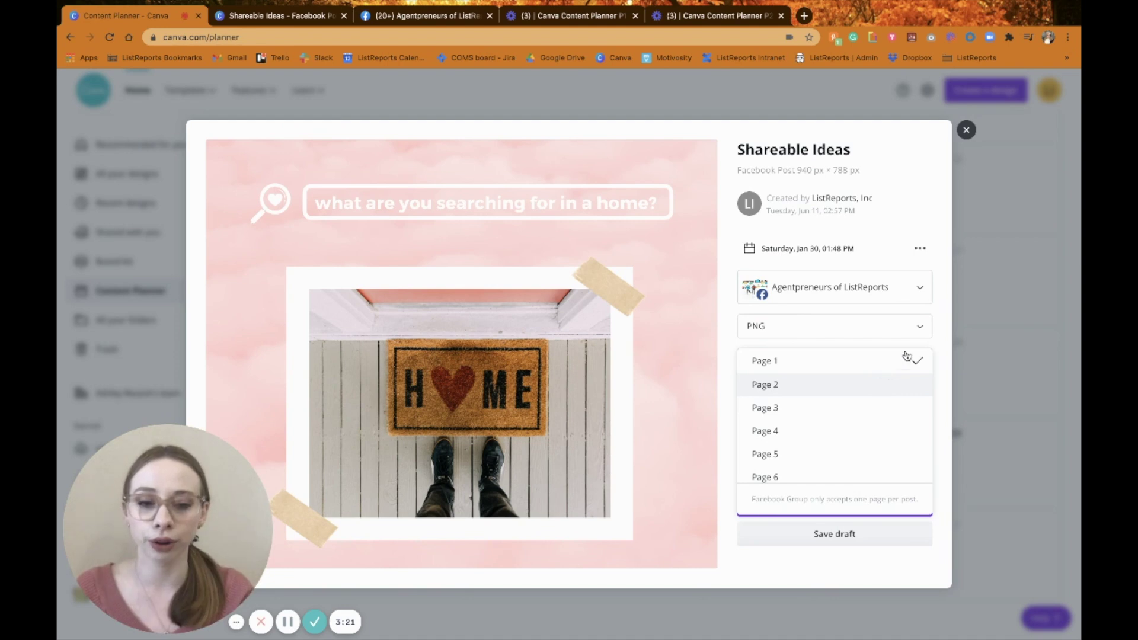
{"action": "left_click", "coordinate": [910, 382]}
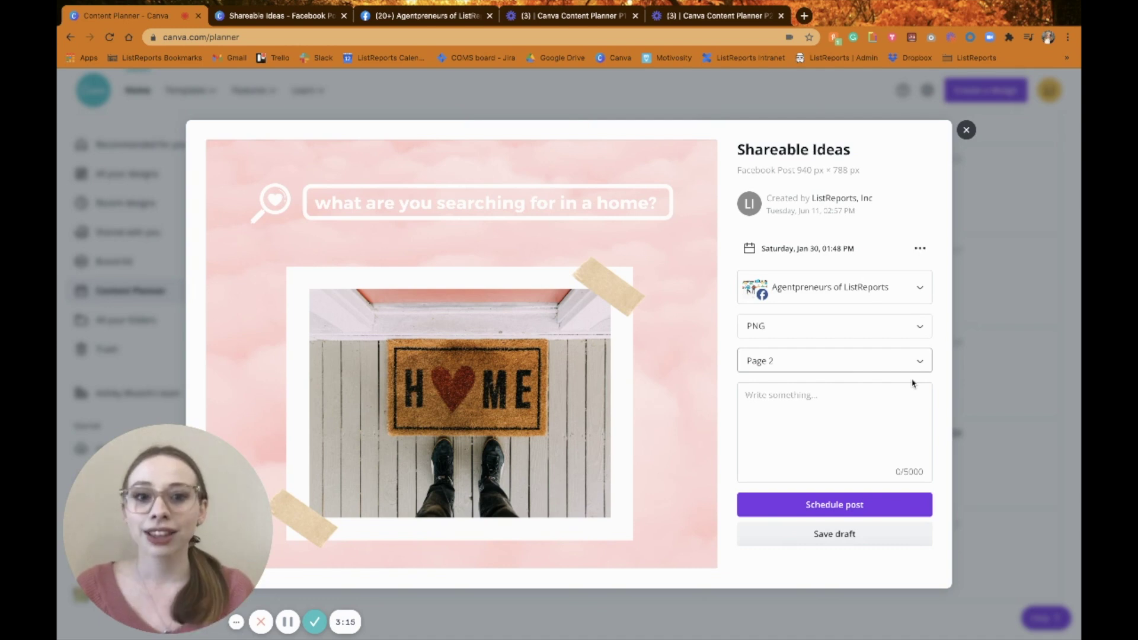
{"action": "left_click", "coordinate": [867, 290]}
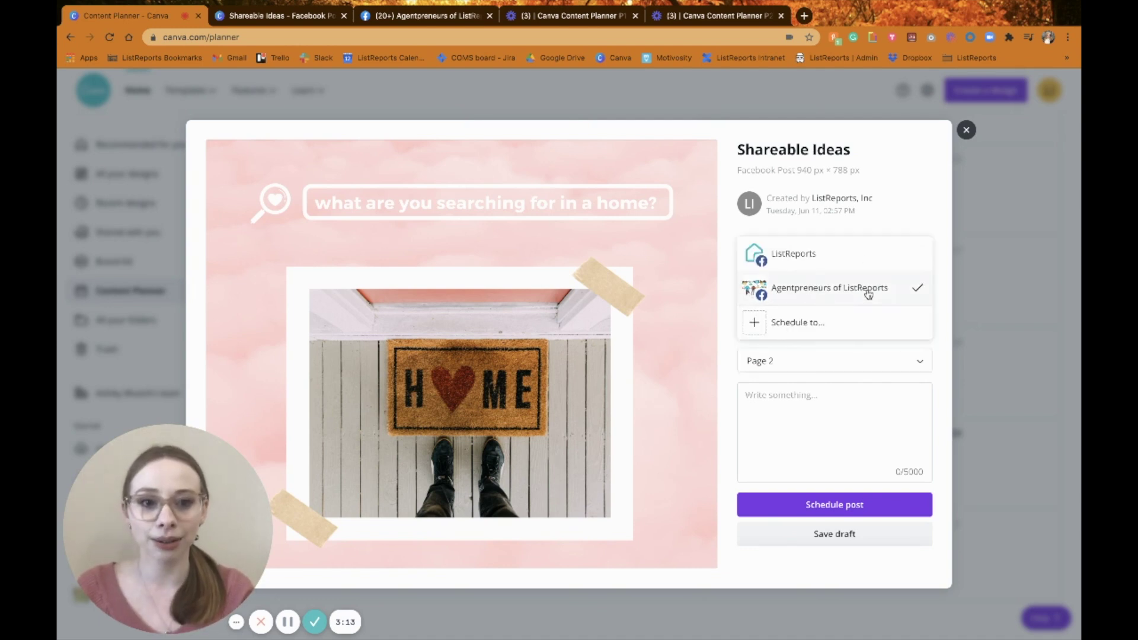
- Reschedule the post to Saturday, January 30 at 11:33 AM and save it
{"action": "left_click", "coordinate": [808, 323]}
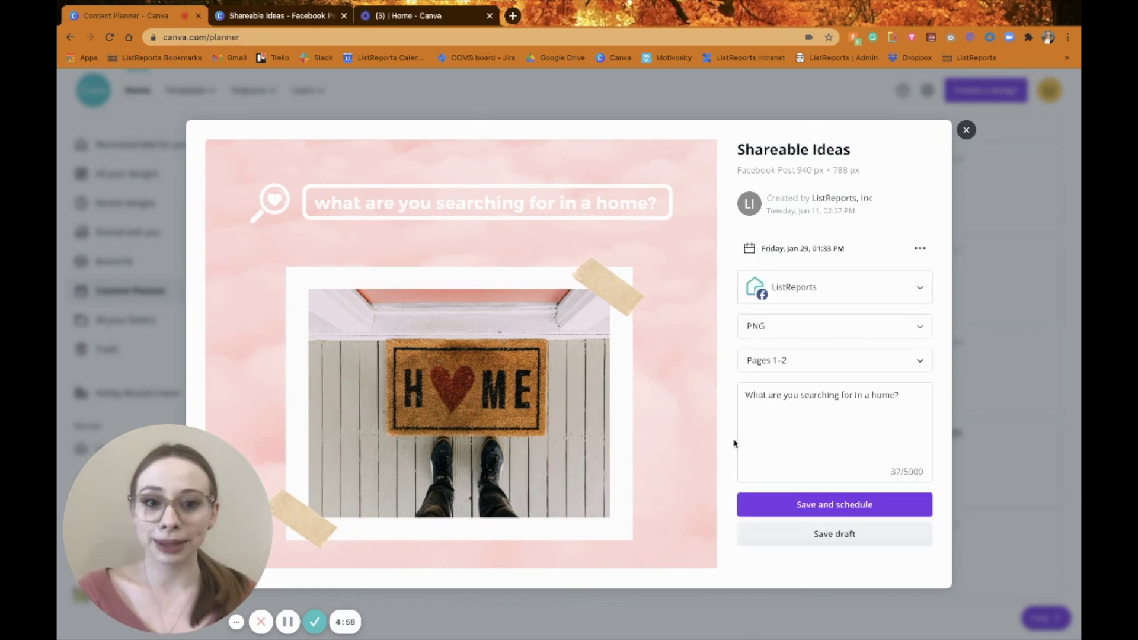
{"action": "left_click", "coordinate": [922, 248]}
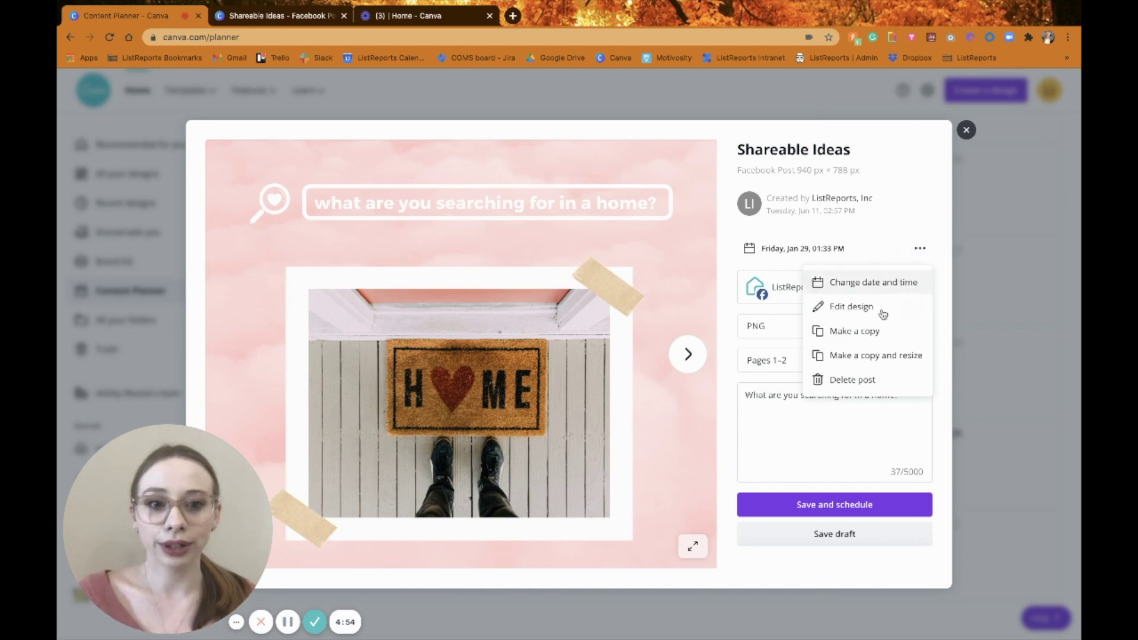
{"action": "left_click", "coordinate": [886, 282]}
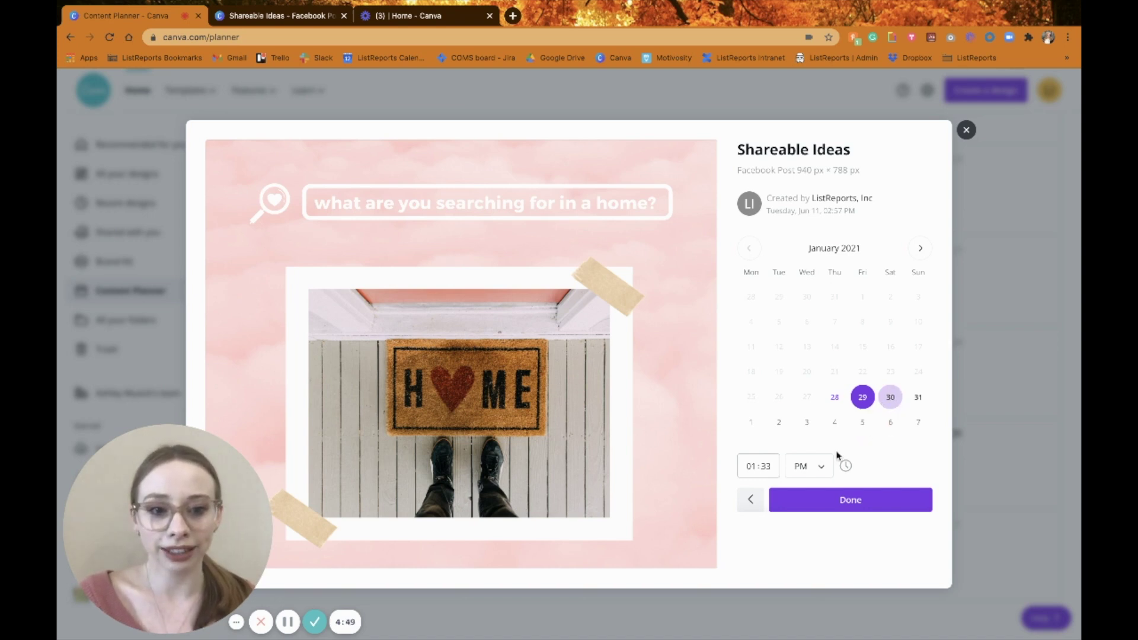
{"action": "left_click", "coordinate": [751, 469]}
{"action": "left_click", "coordinate": [762, 468]}
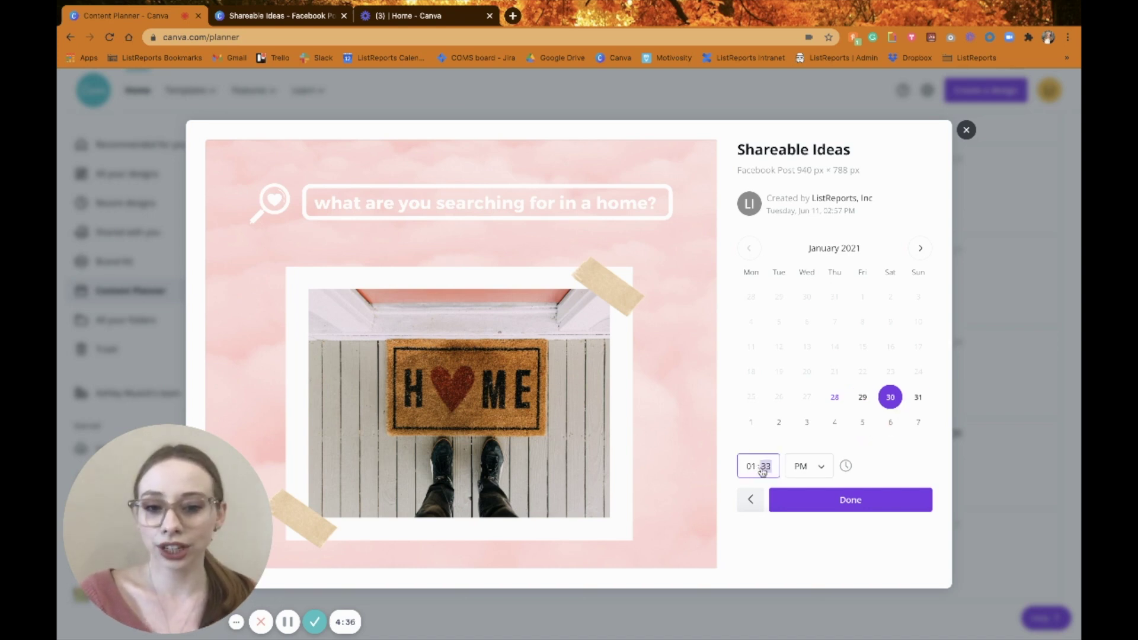
{"action": "left_click", "coordinate": [751, 468]}
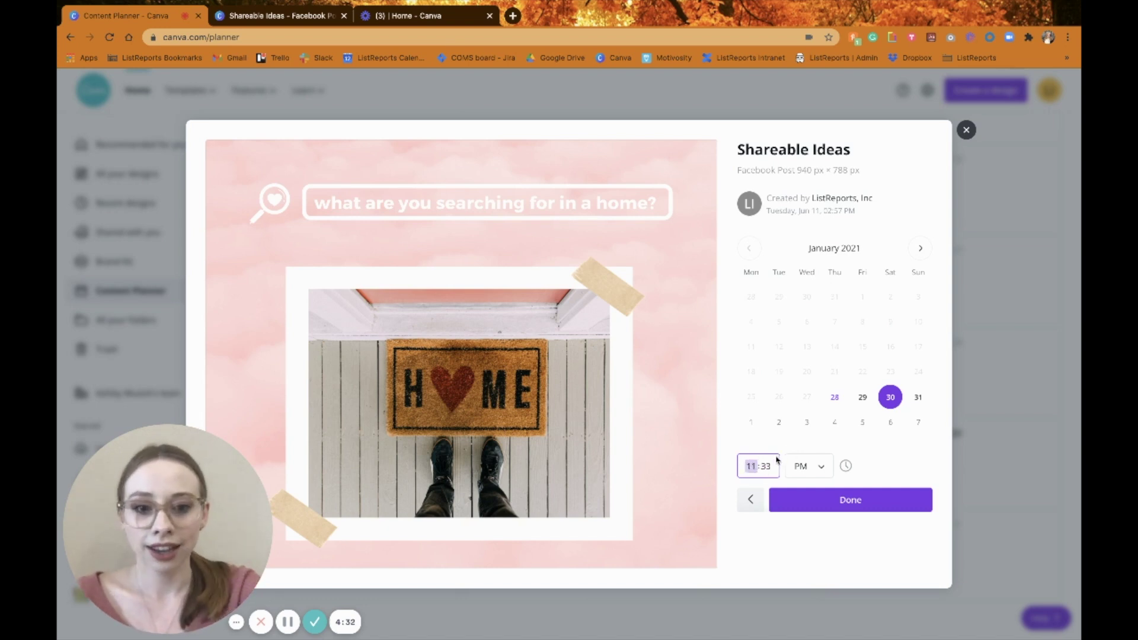
{"action": "left_click", "coordinate": [803, 466]}
{"action": "left_click", "coordinate": [803, 444]}
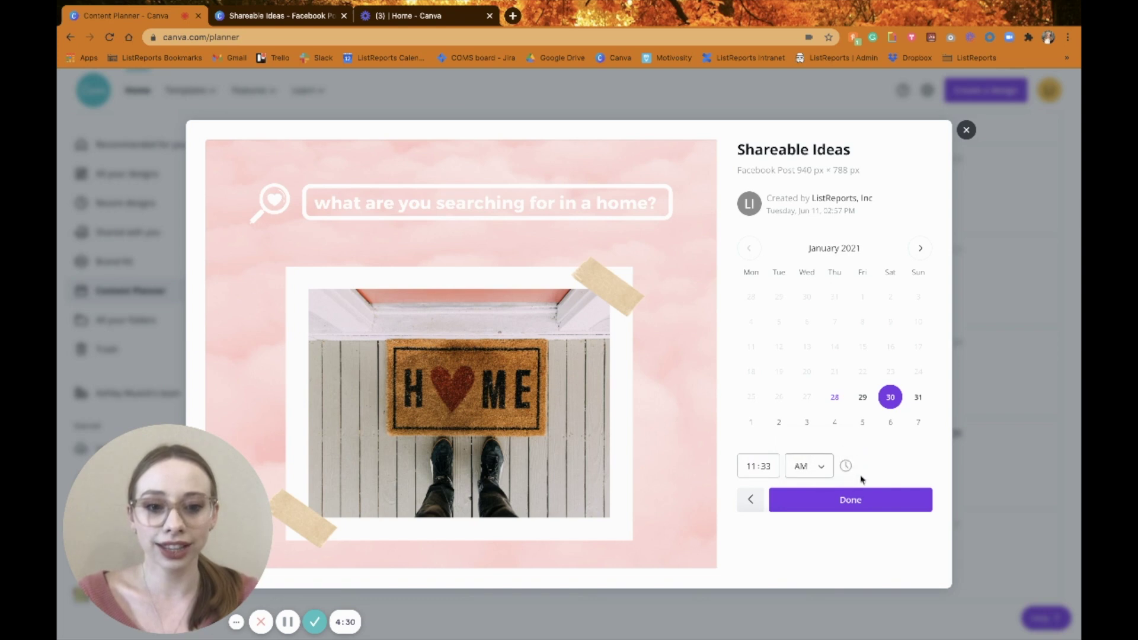
{"action": "left_click", "coordinate": [854, 500]}
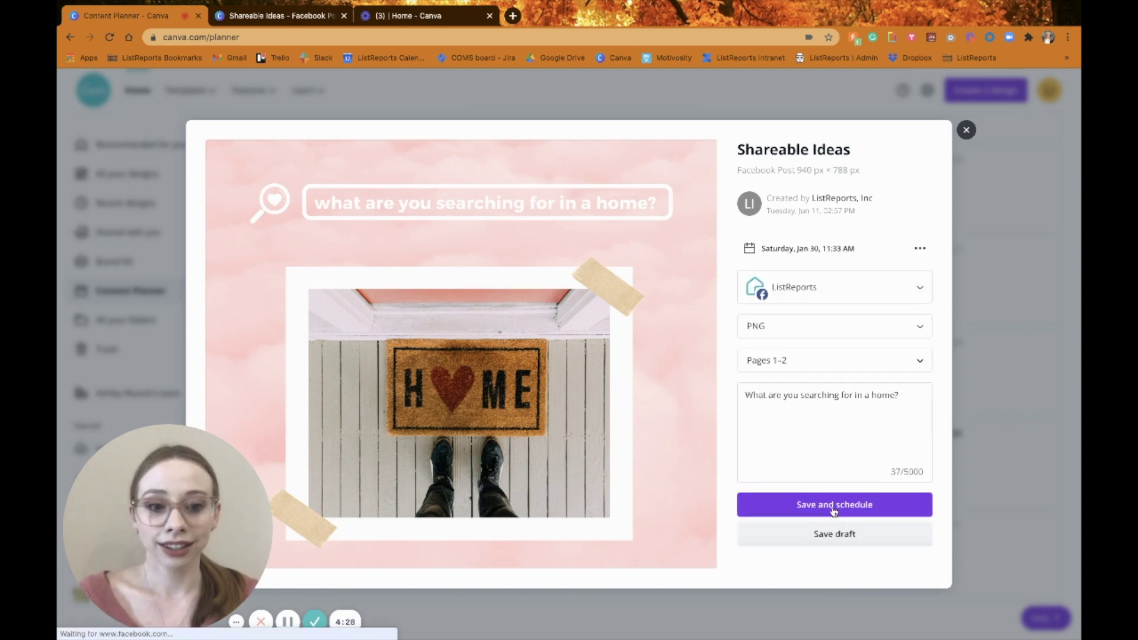
{"action": "left_click", "coordinate": [832, 507]}
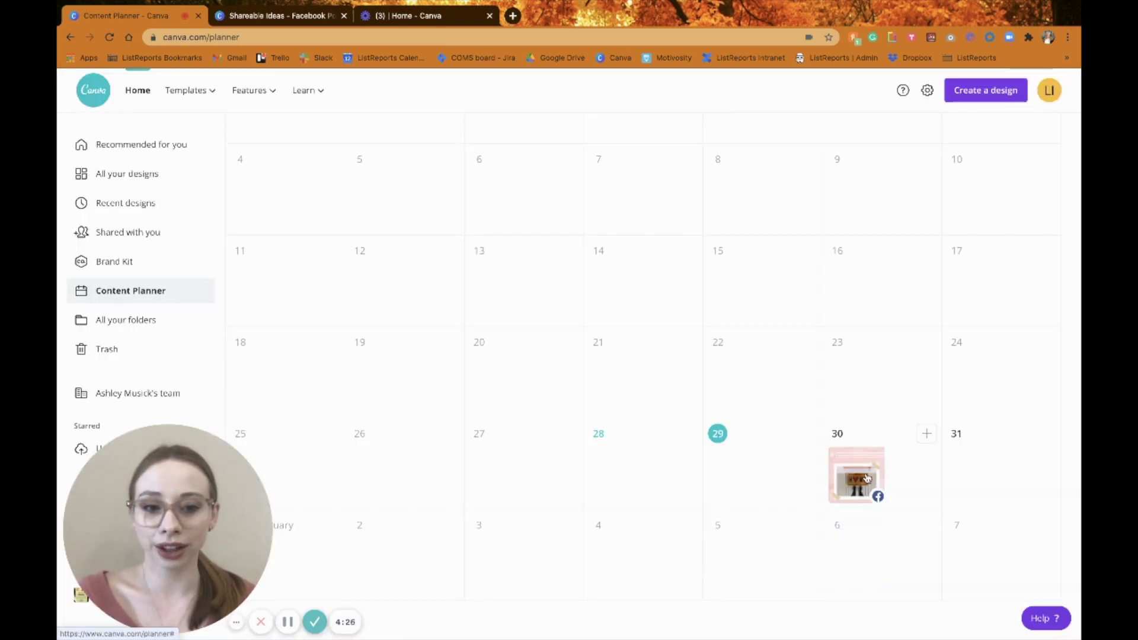
- Delete the January 30 Shareable Ideas post, then return to the design's tab
{"action": "left_click", "coordinate": [867, 475]}
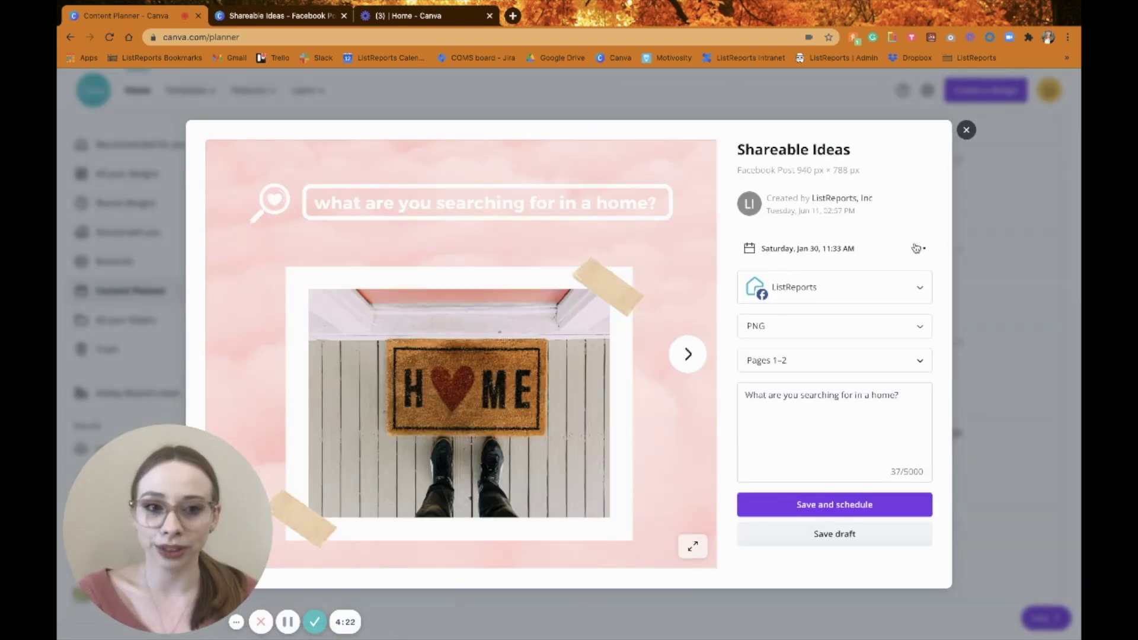
{"action": "left_click", "coordinate": [916, 248]}
{"action": "left_click", "coordinate": [869, 380]}
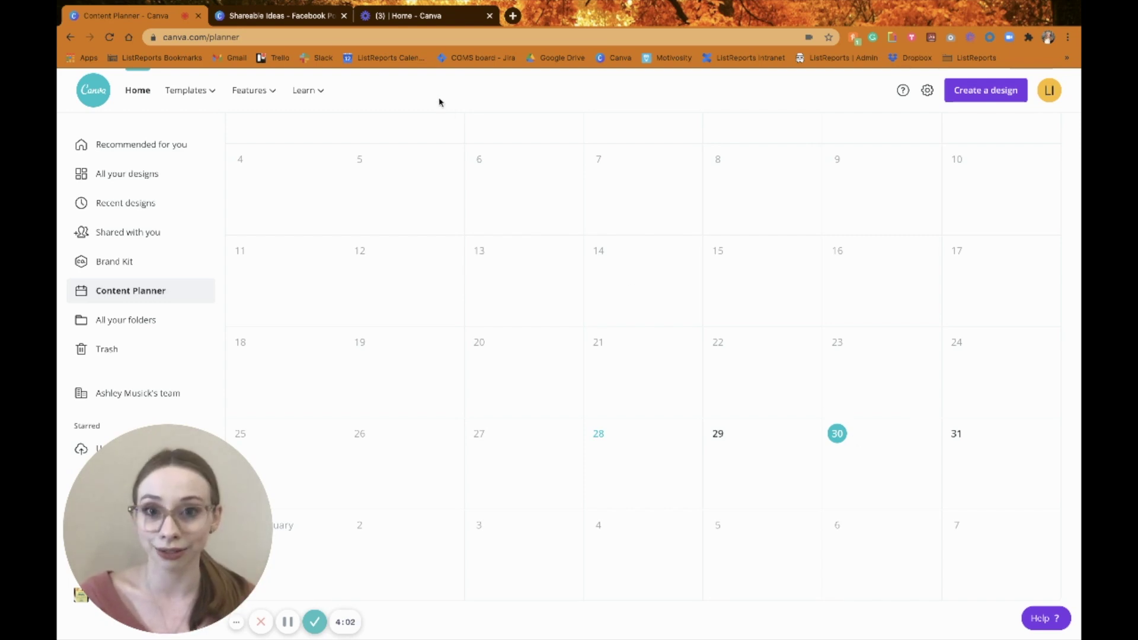
{"action": "left_click", "coordinate": [277, 18]}
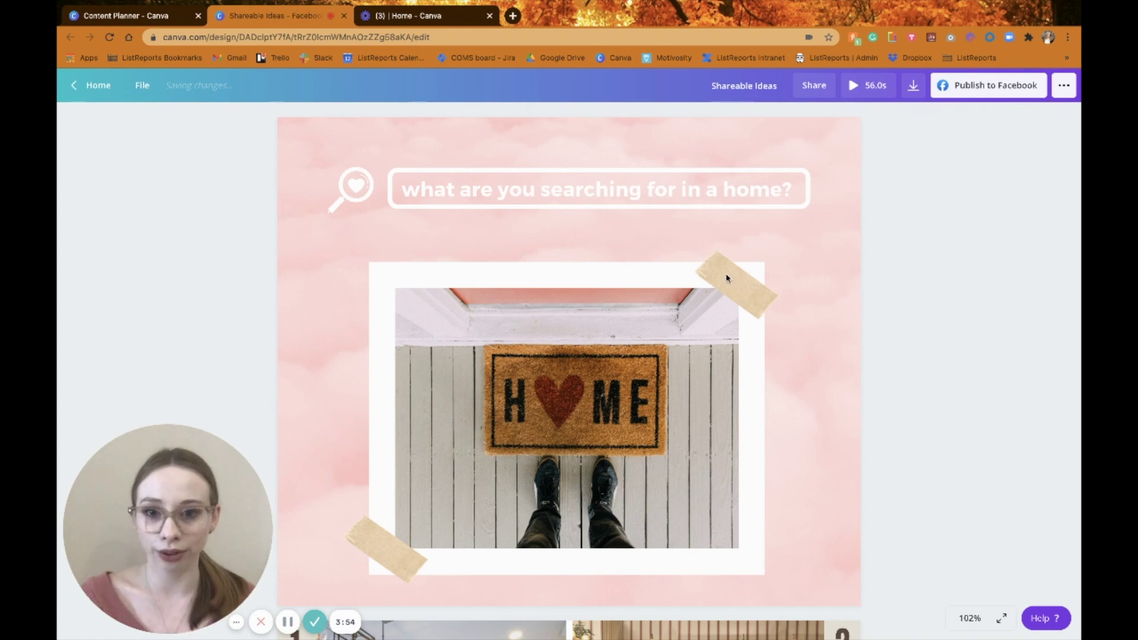
- Scroll through the design to the 'Which is your favorite?' kitchen backsplash collage page
{"action": "scroll", "coordinate": [700, 307], "scroll_direction": "down", "scroll_amount": 9}
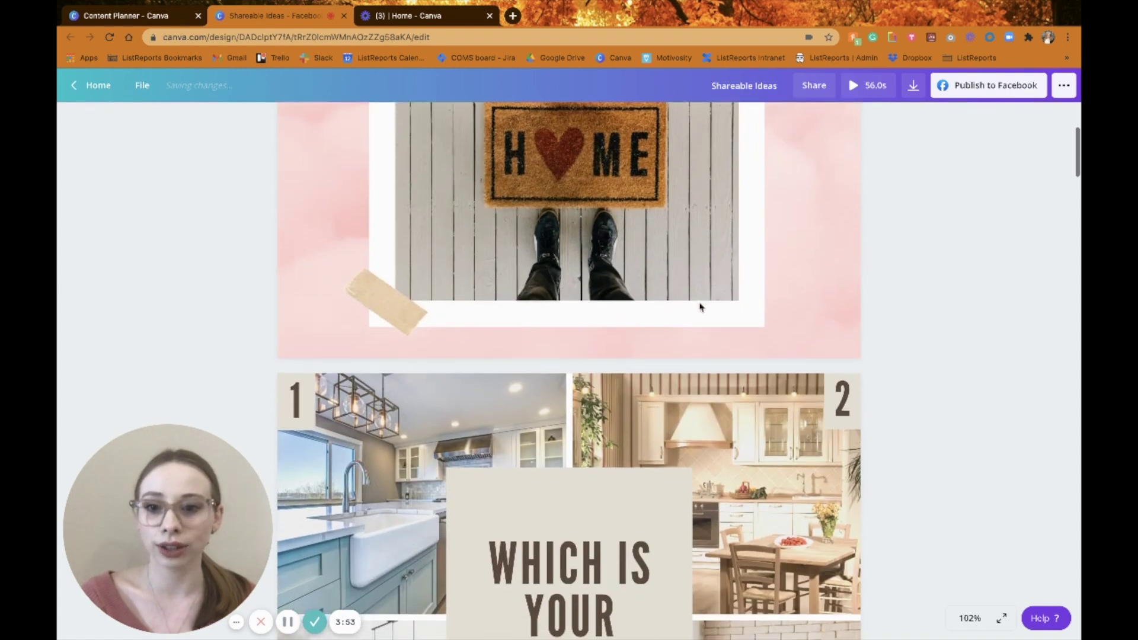
{"action": "scroll", "coordinate": [700, 307], "scroll_direction": "down", "scroll_amount": 8}
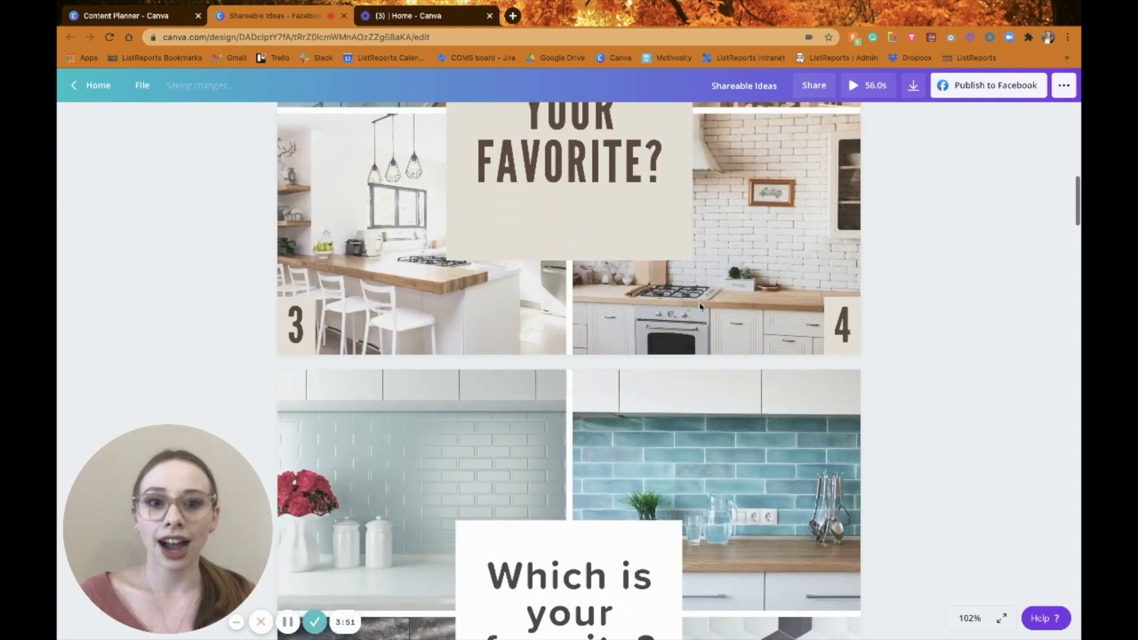
{"action": "scroll", "coordinate": [700, 307], "scroll_direction": "down", "scroll_amount": 6}
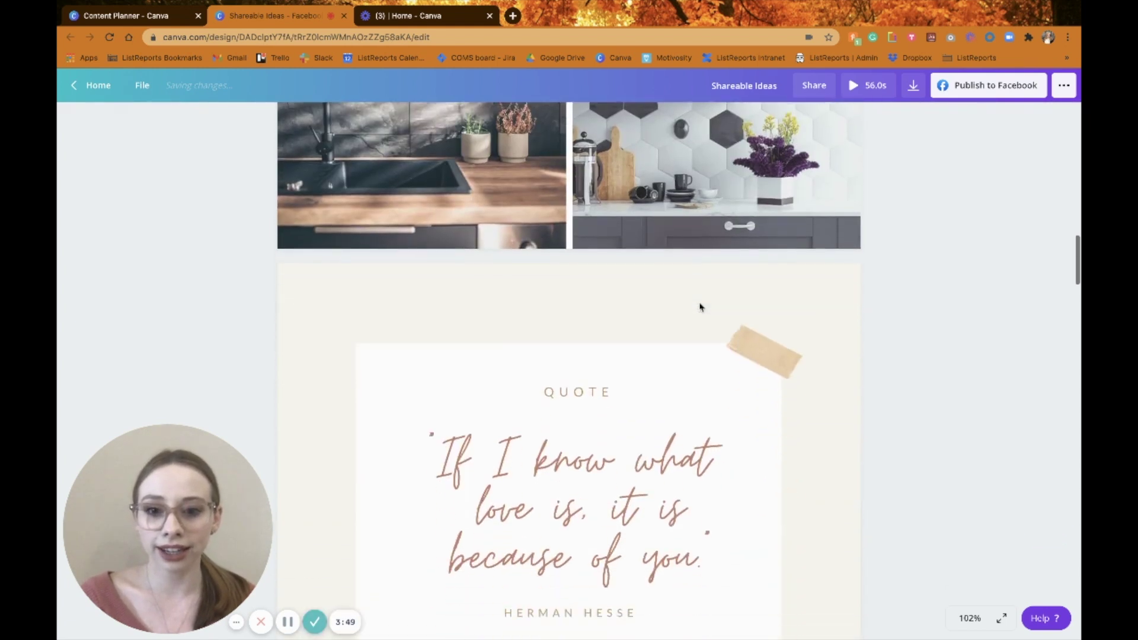
{"action": "scroll", "coordinate": [699, 307], "scroll_direction": "up", "scroll_amount": 8}
{"action": "scroll", "coordinate": [700, 307], "scroll_direction": "down", "scroll_amount": 2}
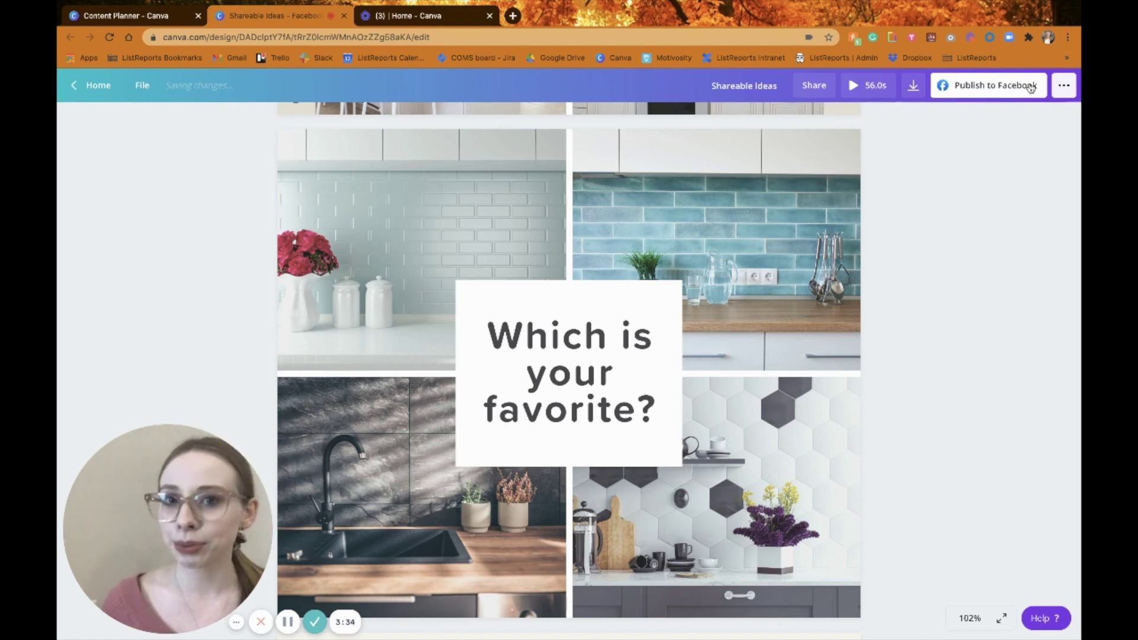
- Start scheduling the design and pick Friday, Jan 29 as the posting date
{"action": "left_click", "coordinate": [1063, 86]}
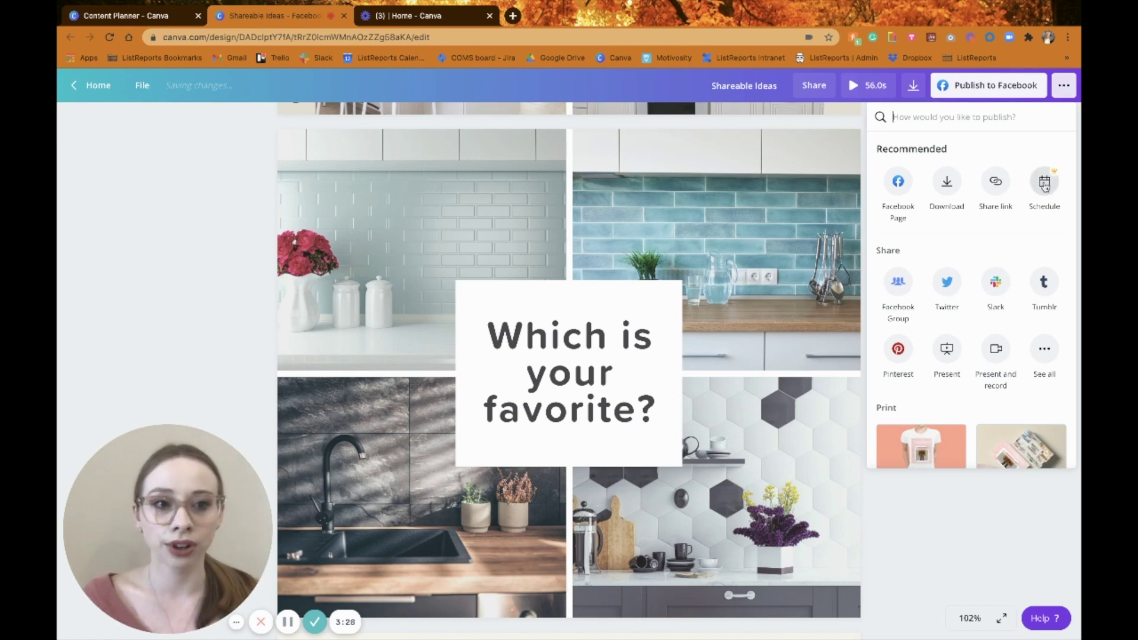
{"action": "left_click", "coordinate": [1045, 183]}
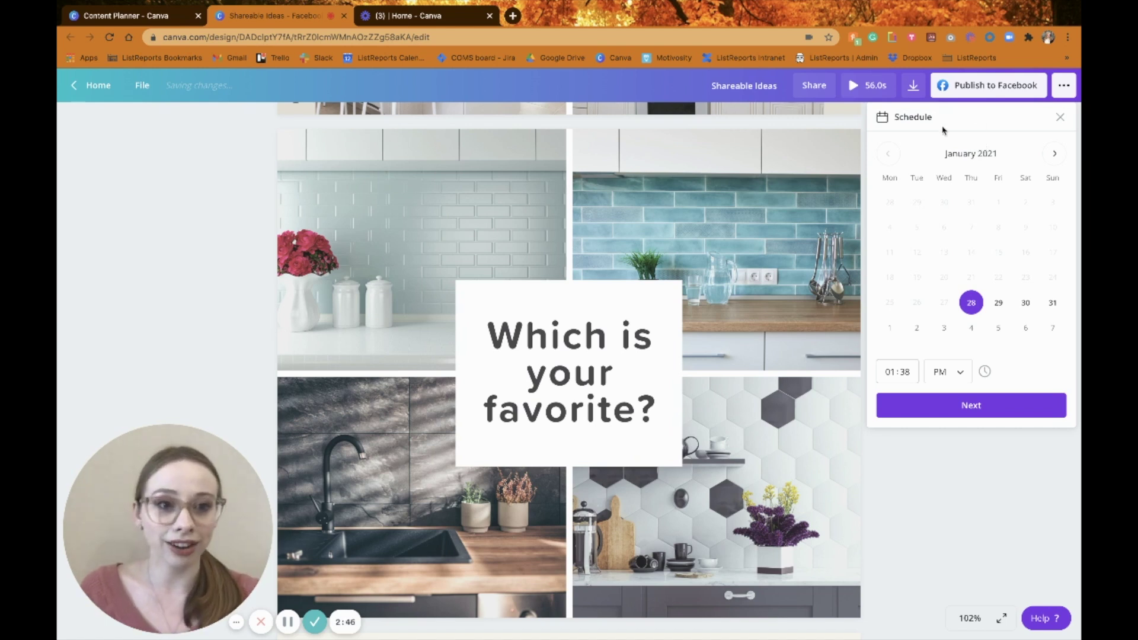
{"action": "left_click", "coordinate": [998, 302]}
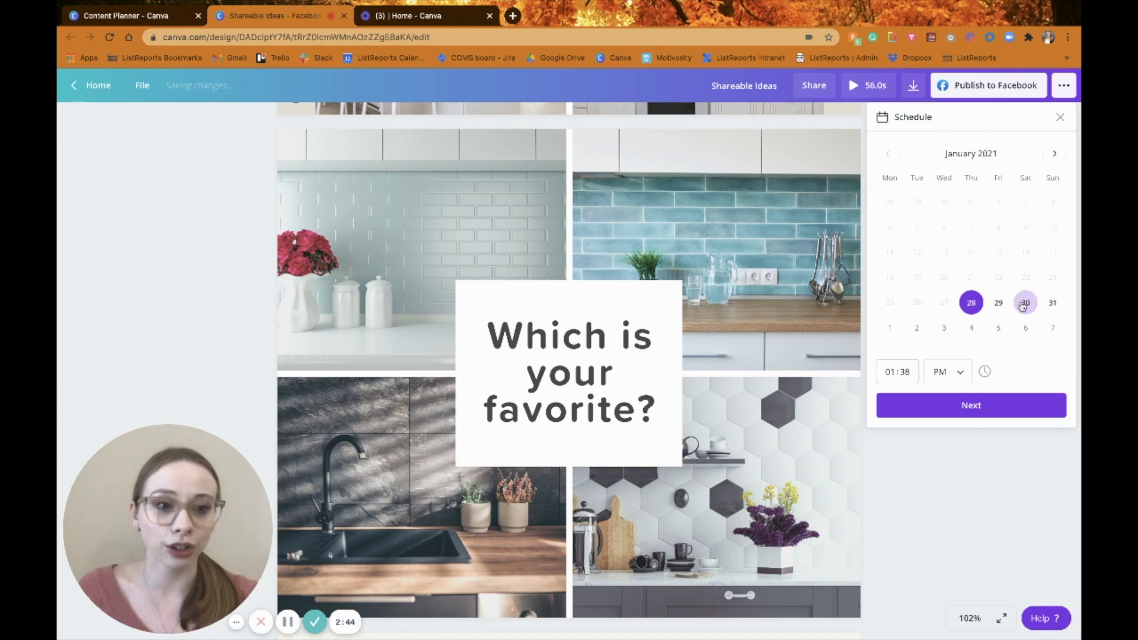
- Set the posting time to 11:00 AM and continue to the post details
{"action": "left_click", "coordinate": [890, 374]}
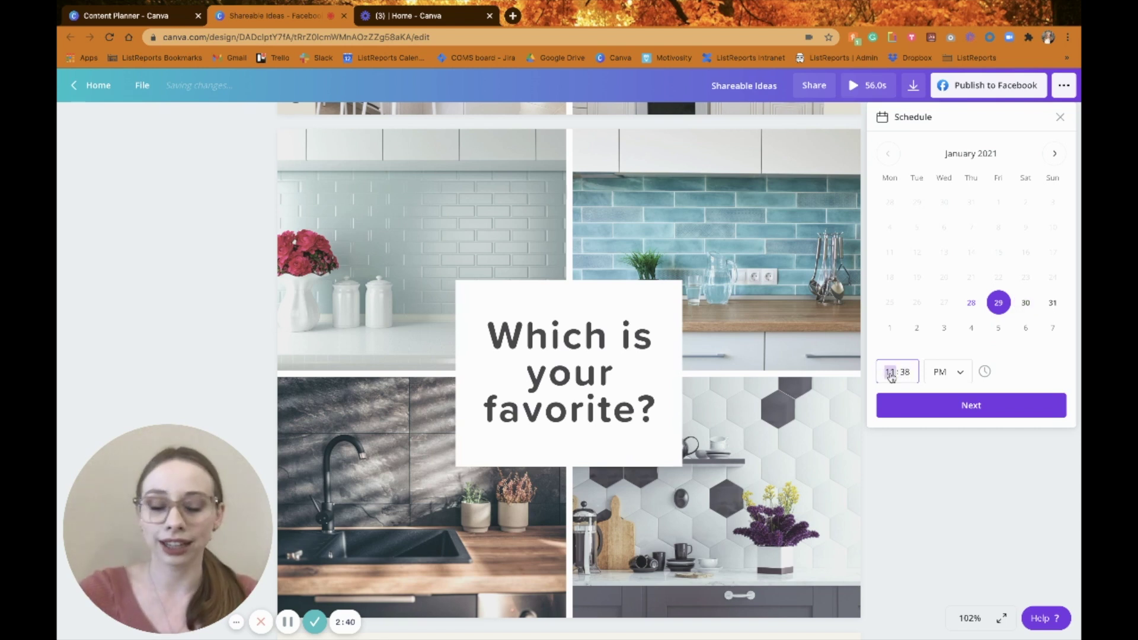
{"action": "type", "text": "11"}
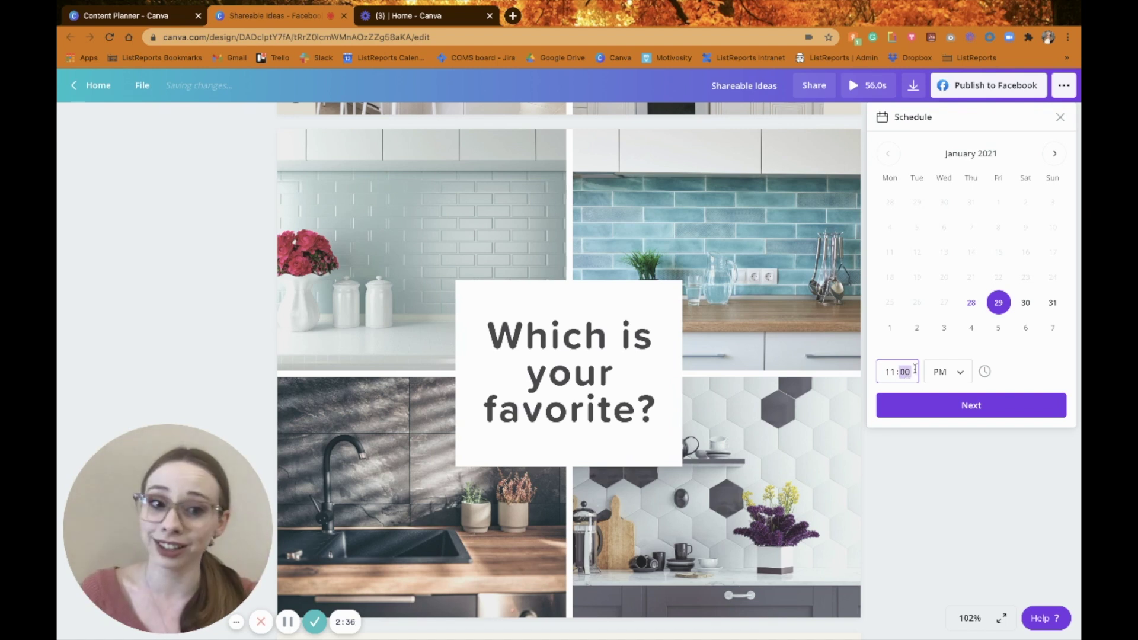
{"action": "left_click", "coordinate": [941, 371]}
{"action": "left_click", "coordinate": [943, 348]}
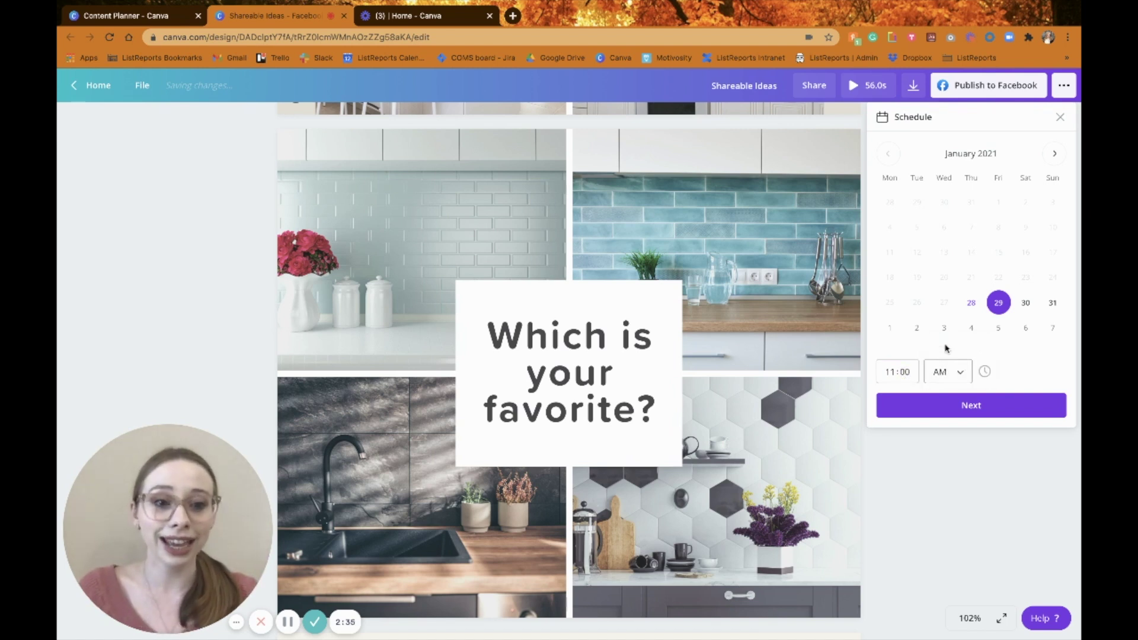
{"action": "left_click", "coordinate": [964, 406]}
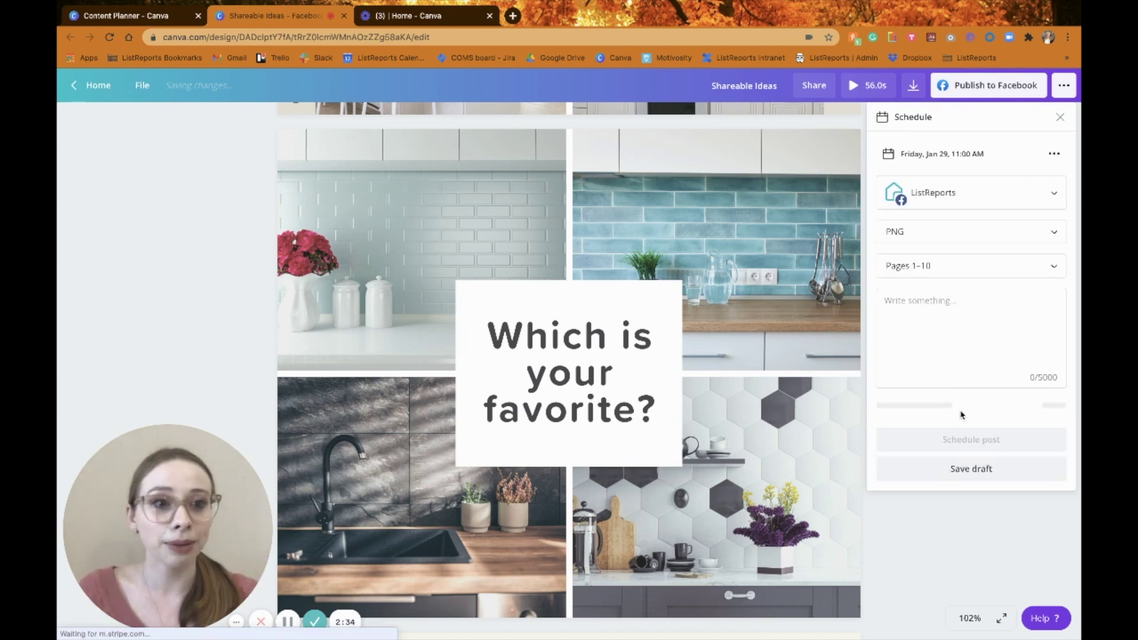
{"action": "left_click", "coordinate": [1001, 192]}
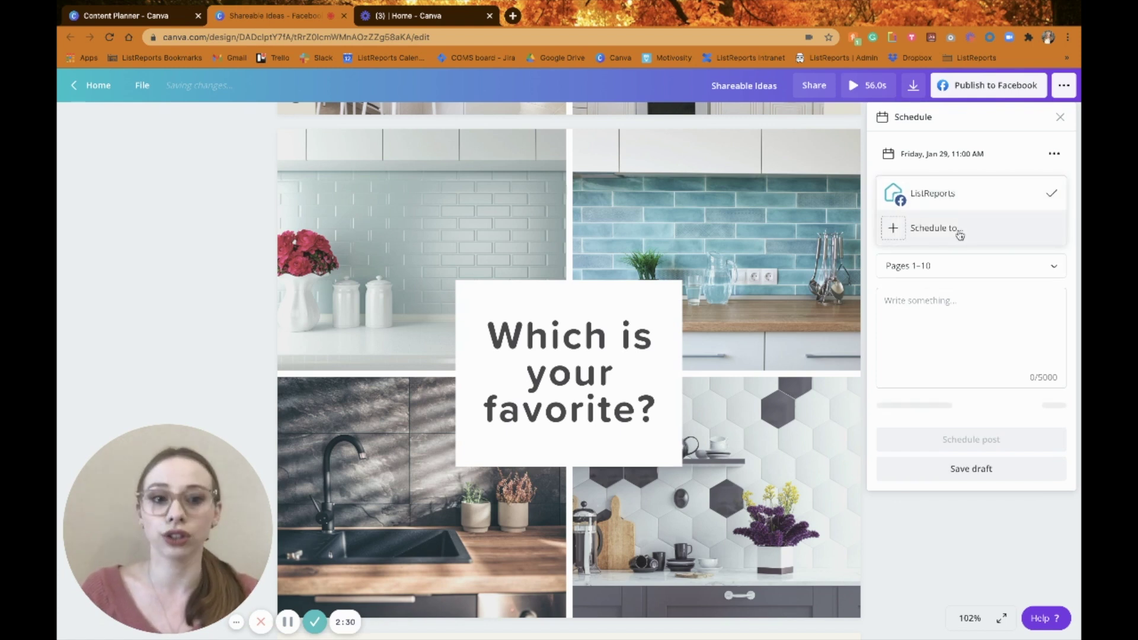
- Keep ListReports, deselect pages 1, 2, 4 and 5 to post only Page 3, and caption it #listreports
{"action": "left_click", "coordinate": [961, 187]}
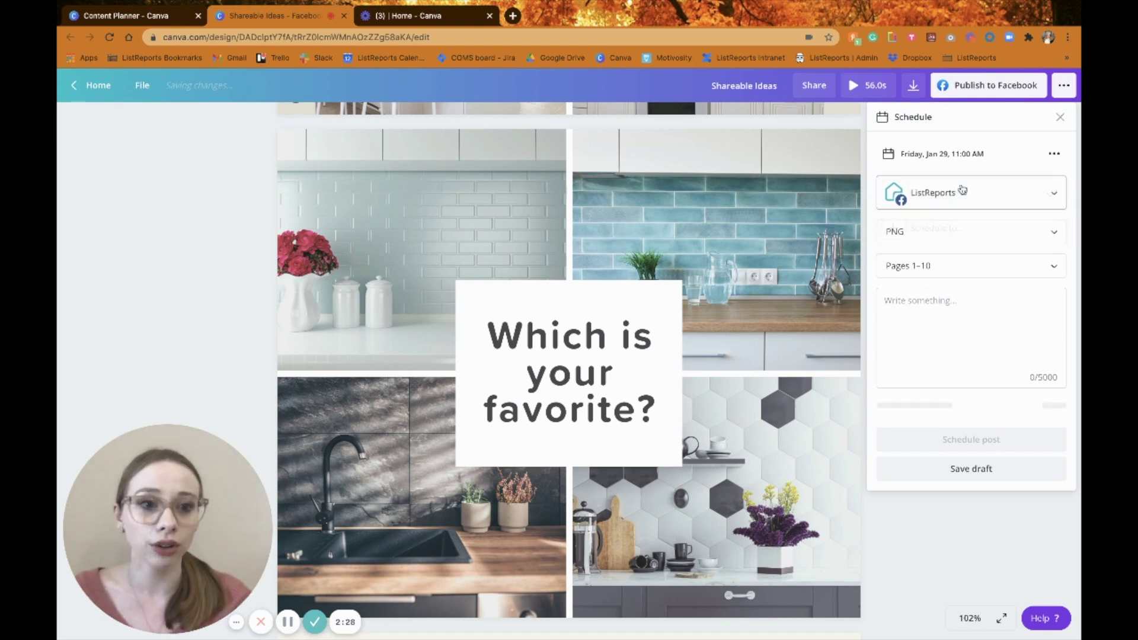
{"action": "left_click", "coordinate": [924, 266]}
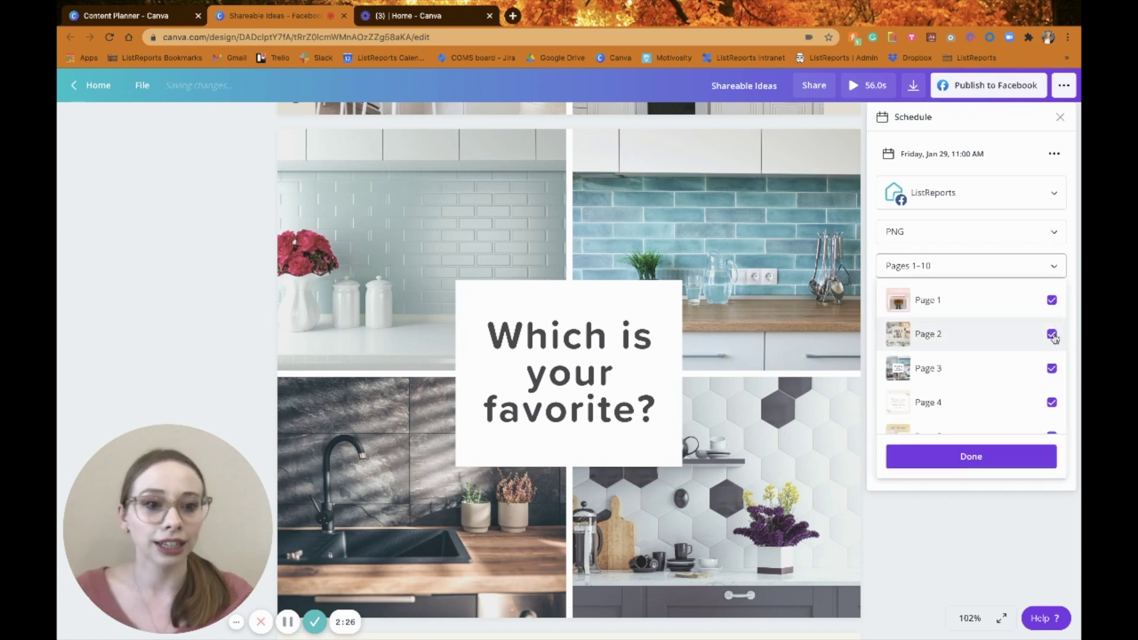
{"action": "left_click", "coordinate": [1052, 334]}
{"action": "left_click", "coordinate": [1052, 300]}
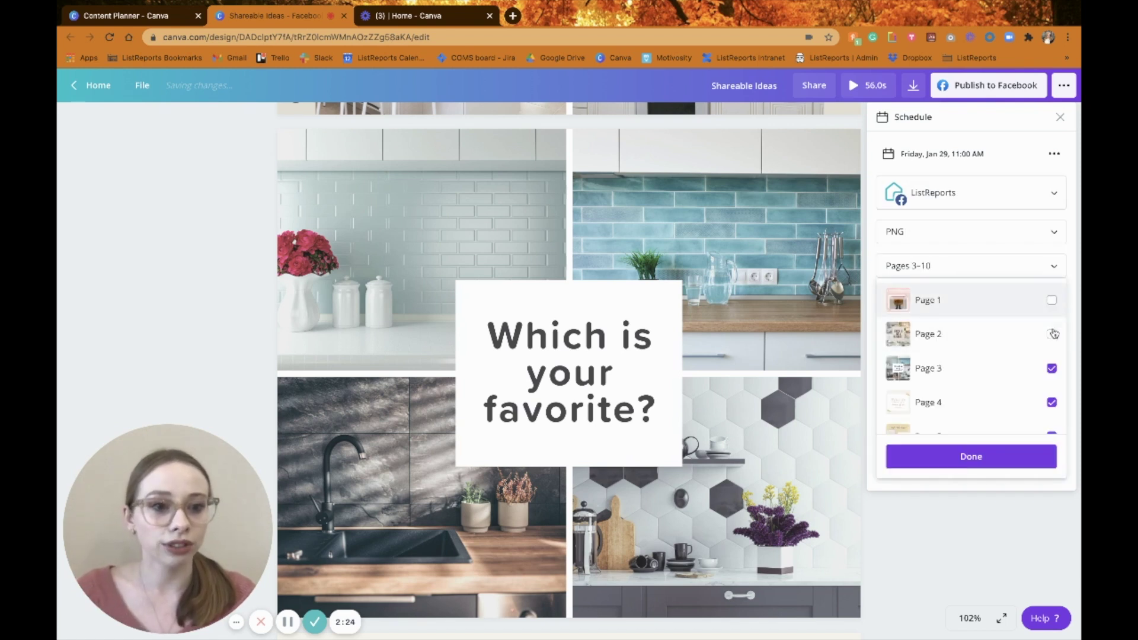
{"action": "left_click", "coordinate": [1051, 409]}
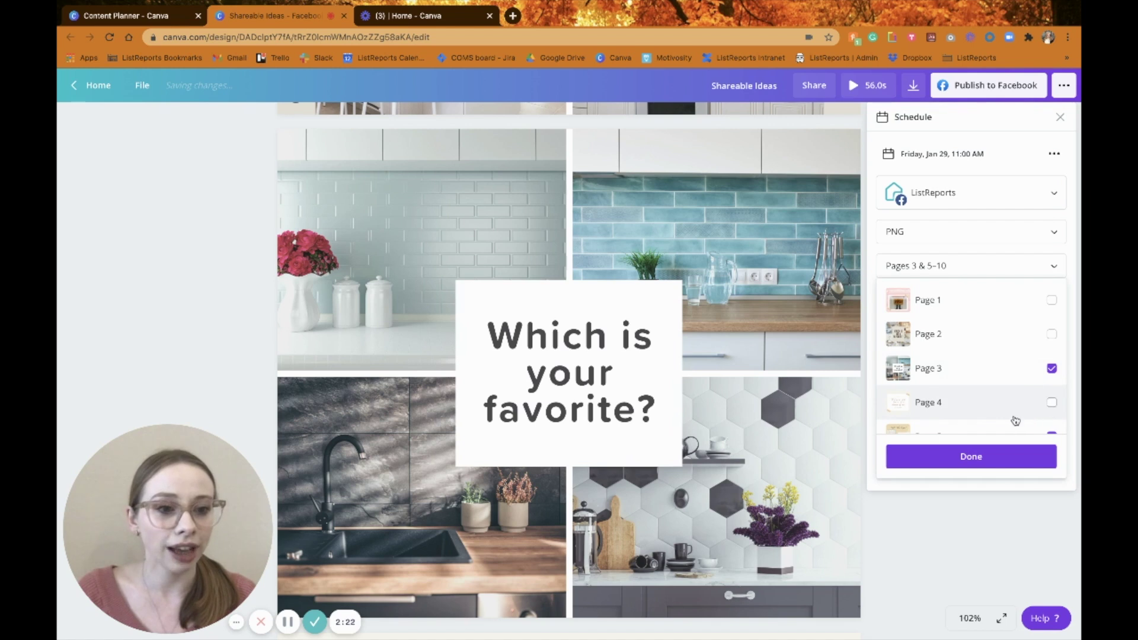
{"action": "scroll", "coordinate": [1013, 403], "scroll_direction": "down", "scroll_amount": 2}
{"action": "left_click", "coordinate": [1021, 371]}
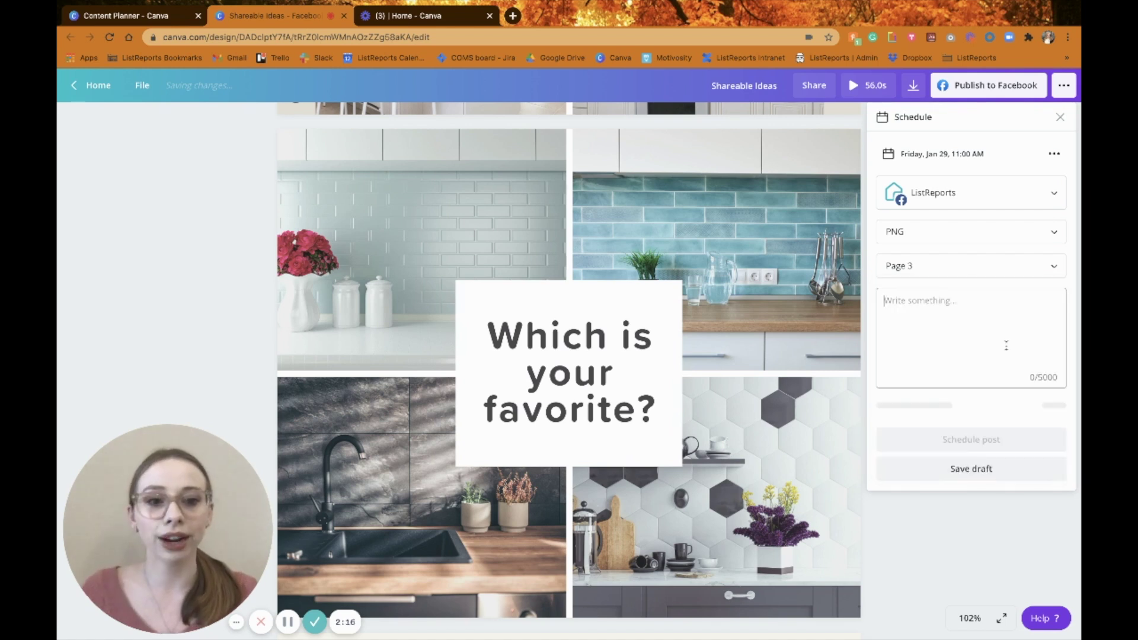
{"action": "type", "text": "\"listreports"}
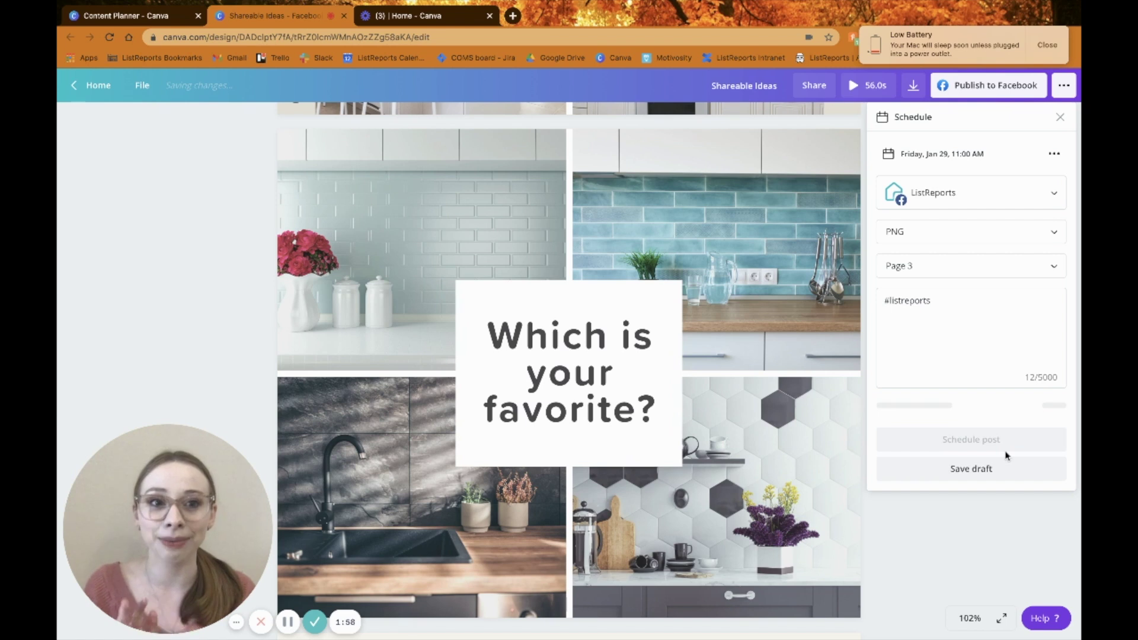
{"action": "left_click", "coordinate": [1047, 46]}
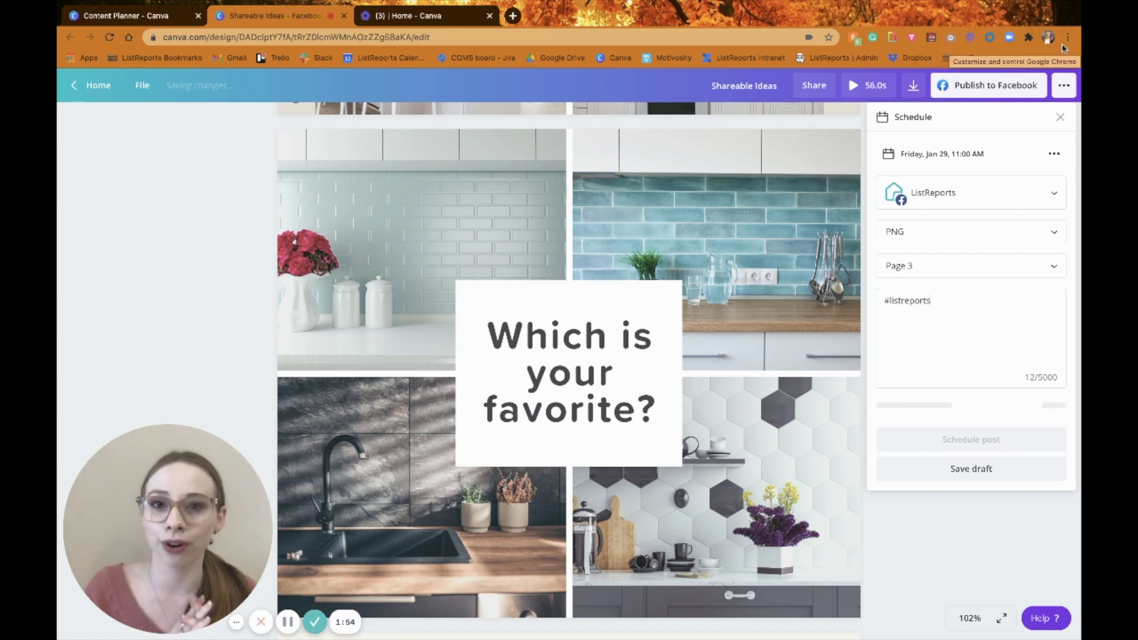